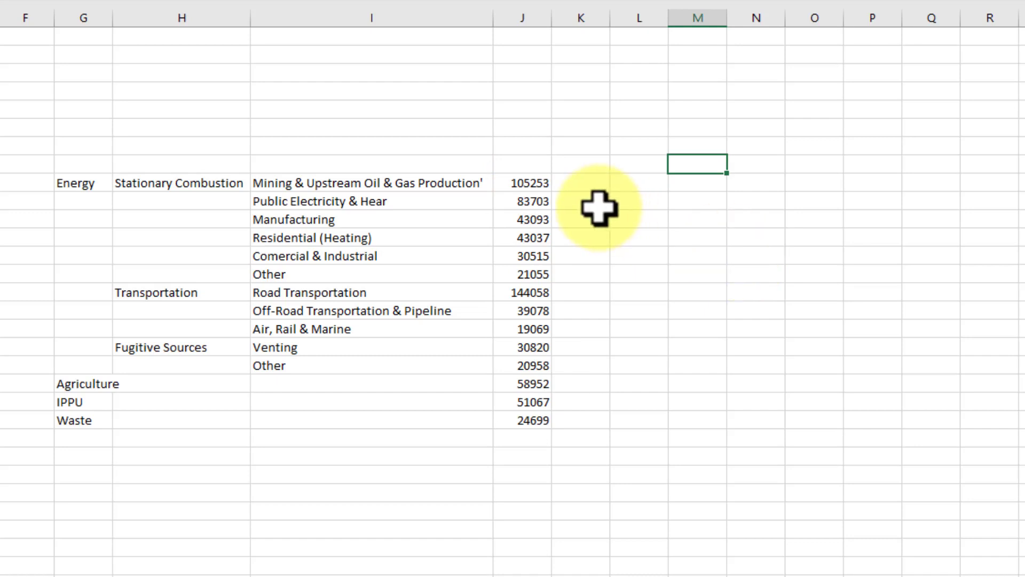
Review the emissions table entries, from Mining & Upstream Oil & Gas Production to Venting.
{"action": "left_click", "coordinate": [480, 183]}
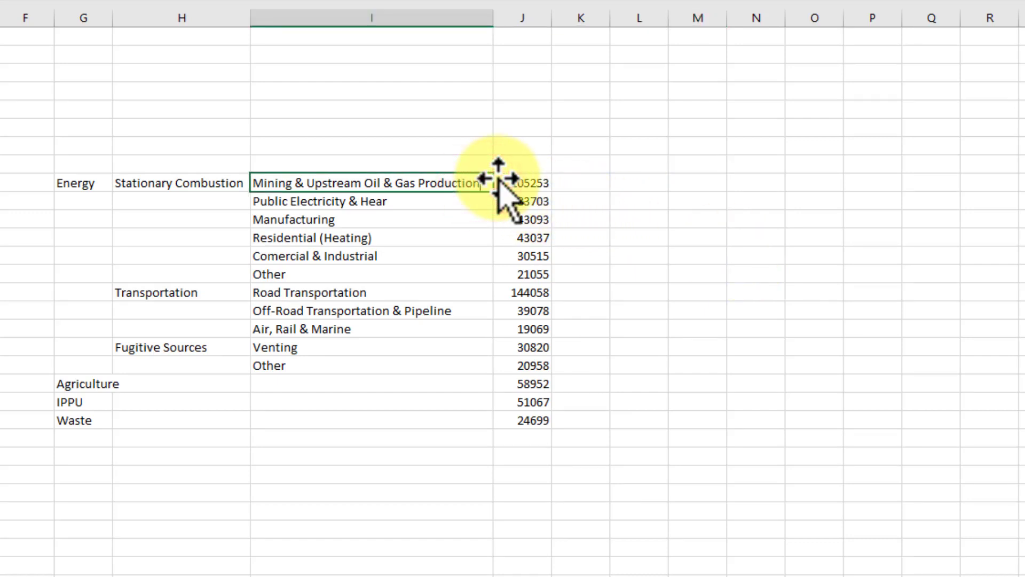
{"action": "left_click", "coordinate": [648, 230]}
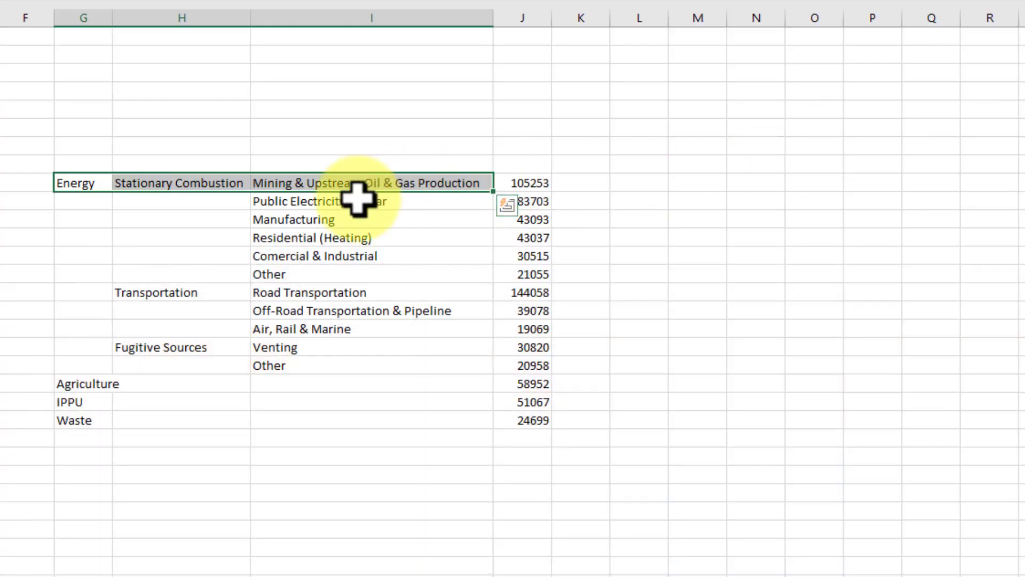
{"action": "left_click", "coordinate": [361, 201]}
{"action": "left_click", "coordinate": [341, 220]}
{"action": "left_click", "coordinate": [345, 237]}
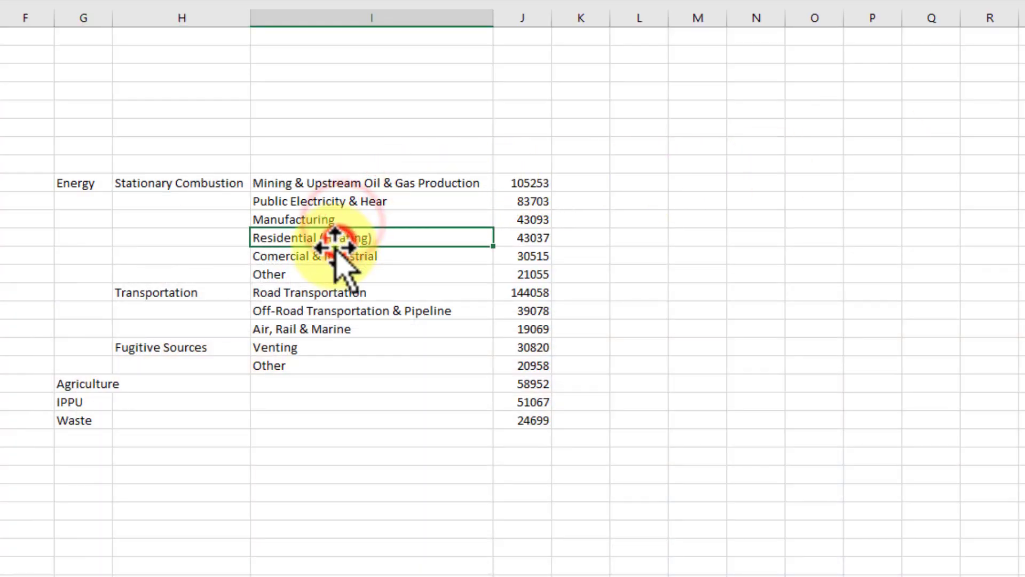
{"action": "left_click", "coordinate": [198, 291]}
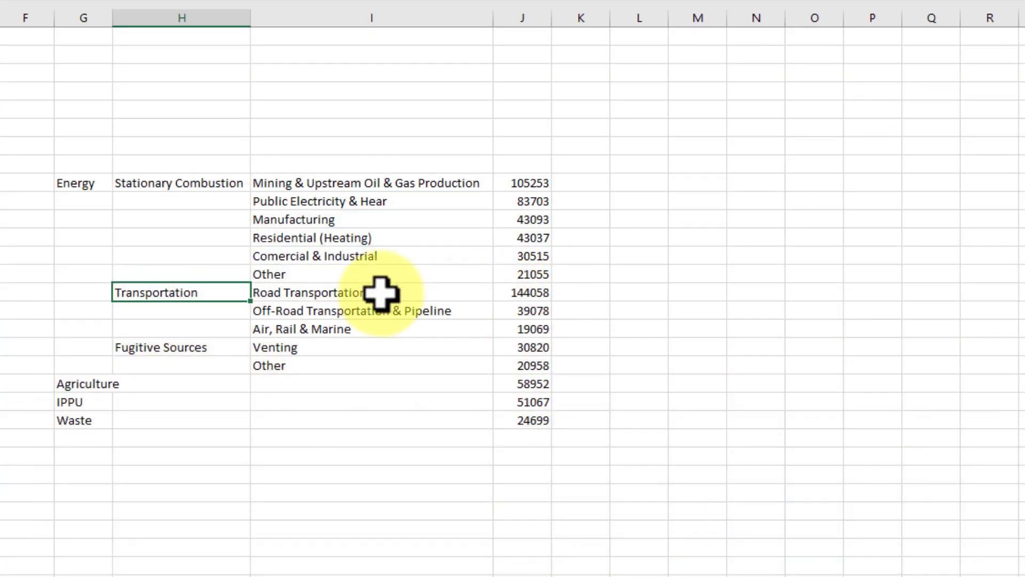
{"action": "left_click", "coordinate": [296, 293]}
{"action": "left_click", "coordinate": [297, 328]}
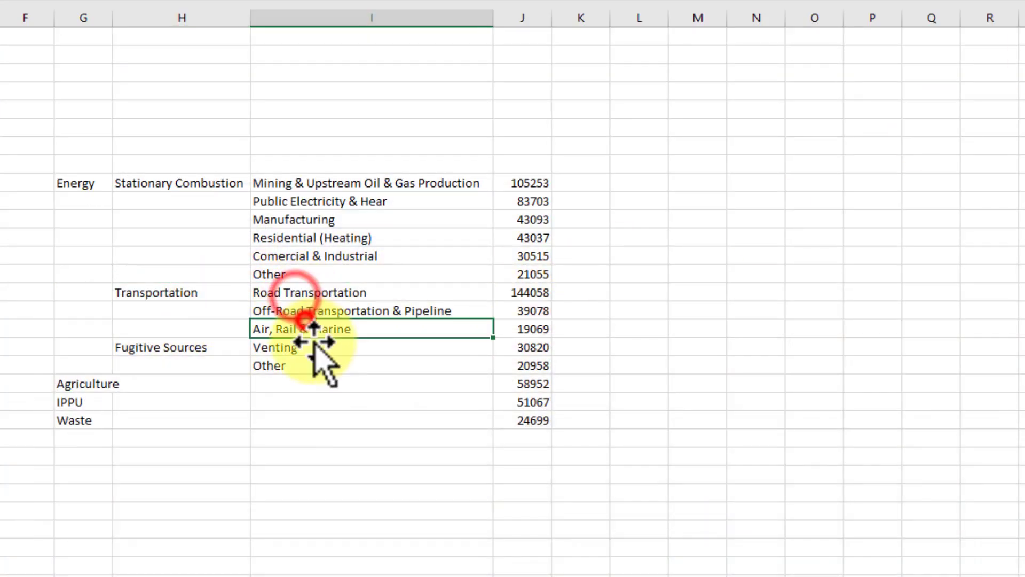
{"action": "left_click", "coordinate": [300, 349]}
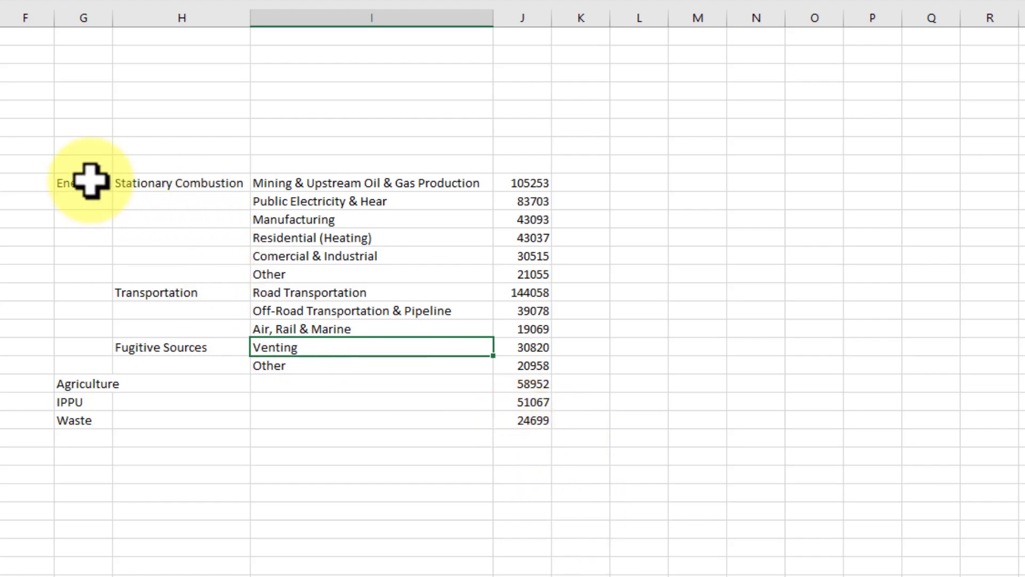
Insert a Sunburst chart of the whole emissions table, Energy through Waste, via All Charts.
{"action": "left_click_drag", "start_coordinate": [89, 183], "coordinate": [514, 423]}
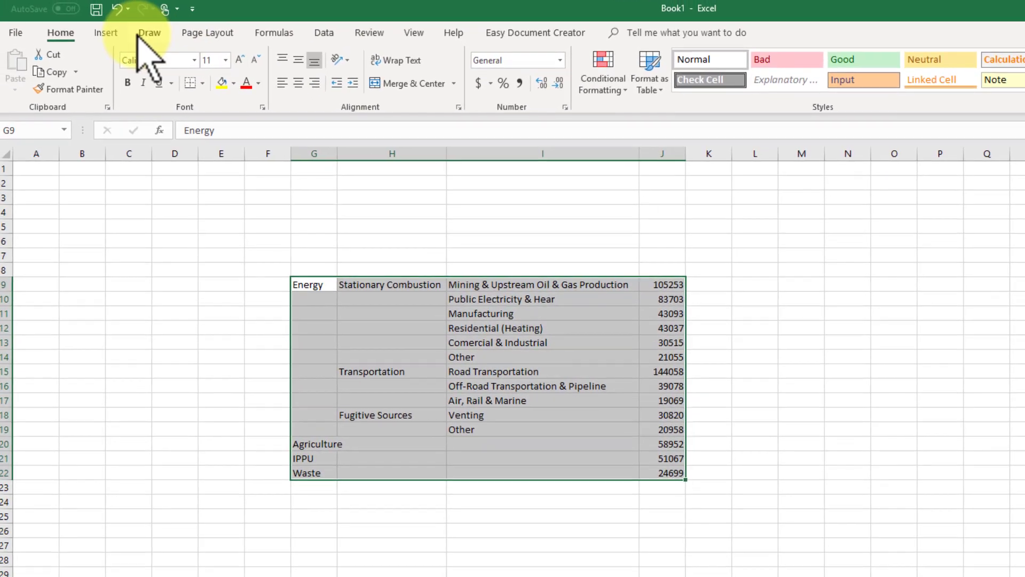
{"action": "left_click", "coordinate": [106, 33]}
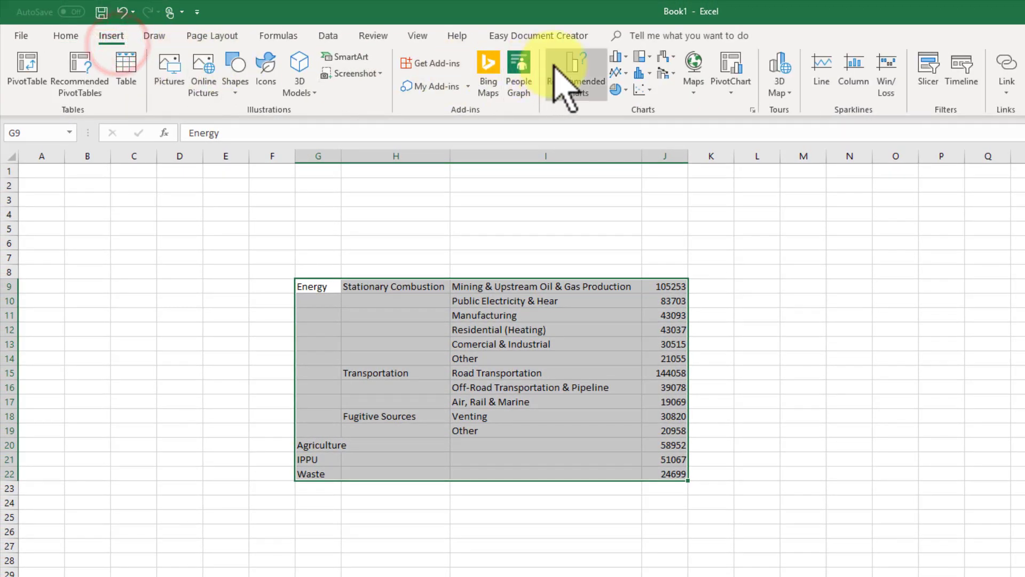
{"action": "left_click", "coordinate": [571, 63]}
{"action": "left_click", "coordinate": [583, 193]}
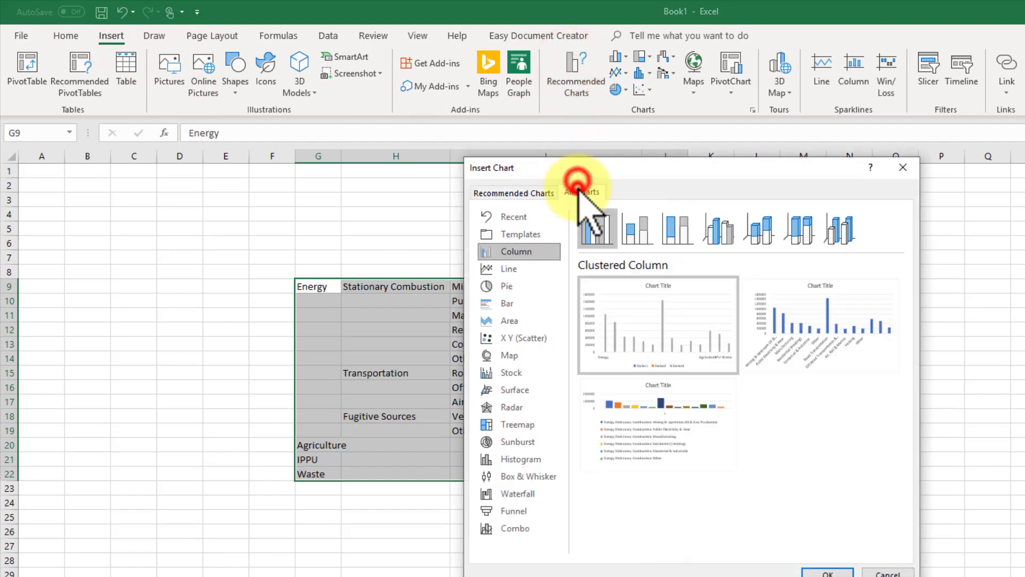
{"action": "left_click", "coordinate": [526, 442]}
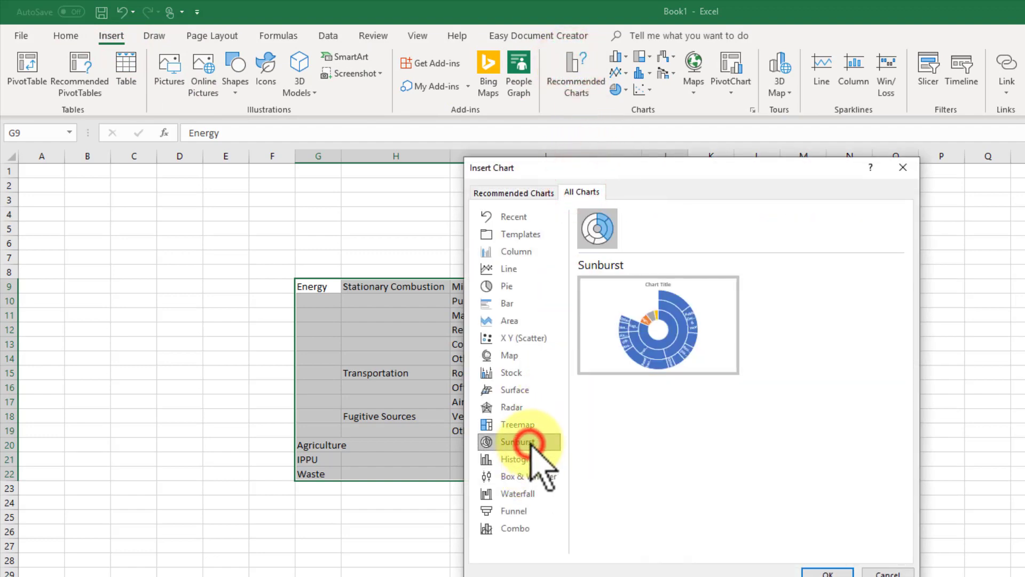
{"action": "left_click", "coordinate": [830, 571]}
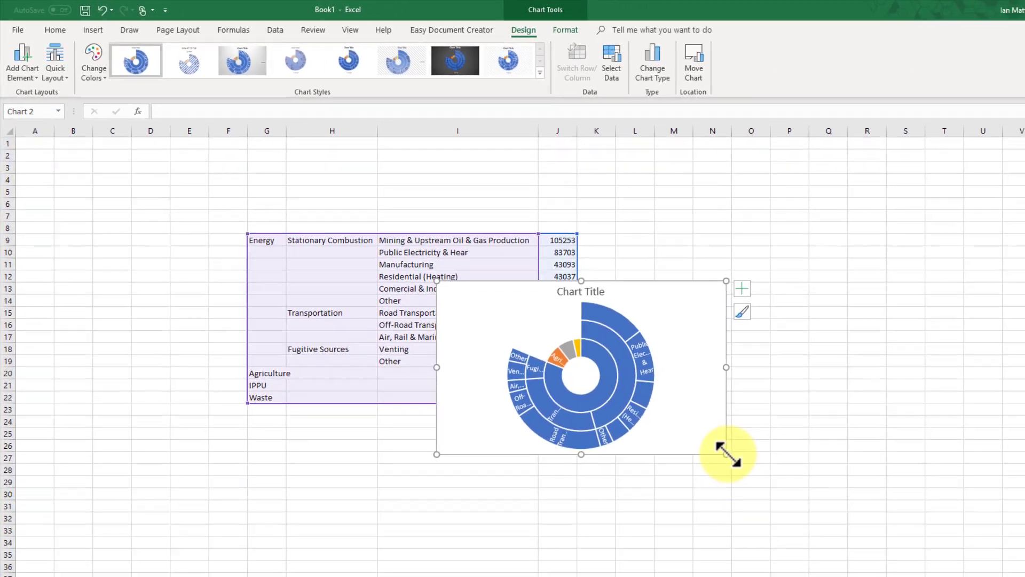
Stretch the sunburst chart up, left and down, narrow its right side, and nudge it up.
{"action": "left_click_drag", "start_coordinate": [837, 524], "coordinate": [1024, 576]}
{"action": "left_click_drag", "start_coordinate": [902, 566], "coordinate": [929, 576]}
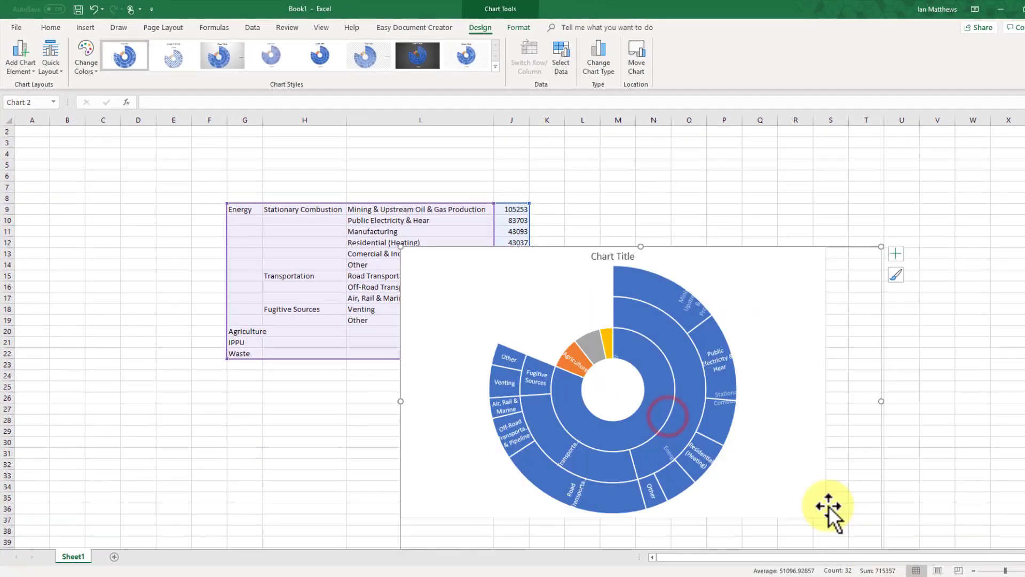
{"action": "left_click_drag", "start_coordinate": [416, 267], "coordinate": [202, 159]}
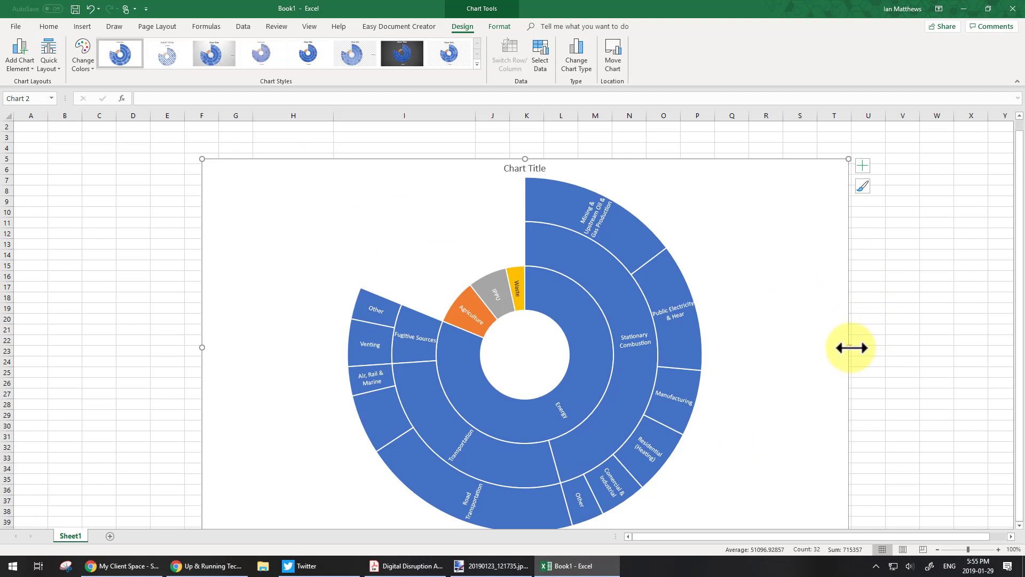
{"action": "left_click_drag", "start_coordinate": [852, 348], "coordinate": [777, 348]}
{"action": "left_click_drag", "start_coordinate": [593, 160], "coordinate": [588, 135]}
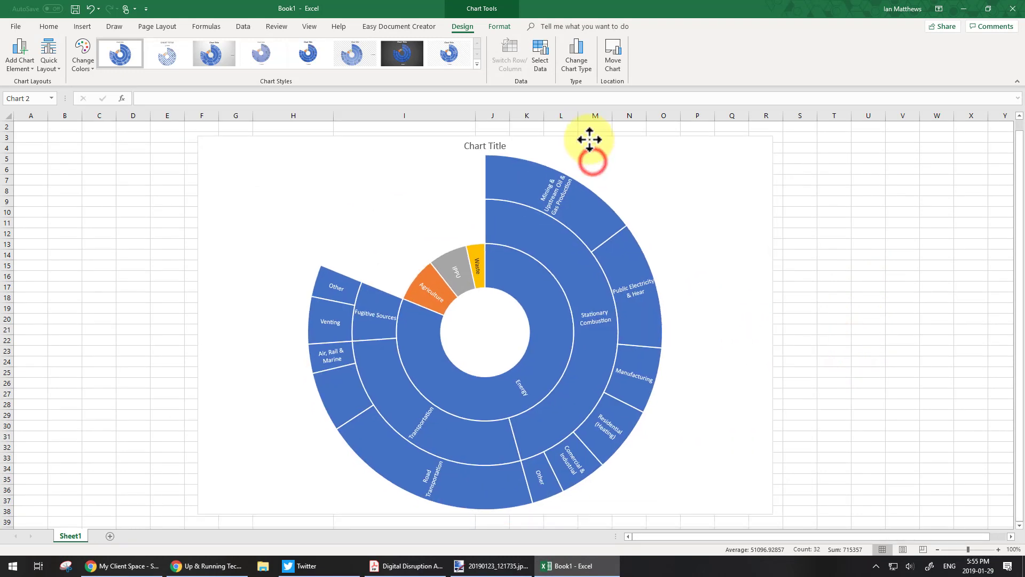
Select only the Transportation branch of the sunburst and open its Format Data Point options.
{"action": "left_click", "coordinate": [470, 432]}
{"action": "left_click", "coordinate": [470, 431]}
{"action": "left_click", "coordinate": [470, 432]}
{"action": "left_click", "coordinate": [470, 432]}
{"action": "double_click", "coordinate": [470, 432]}
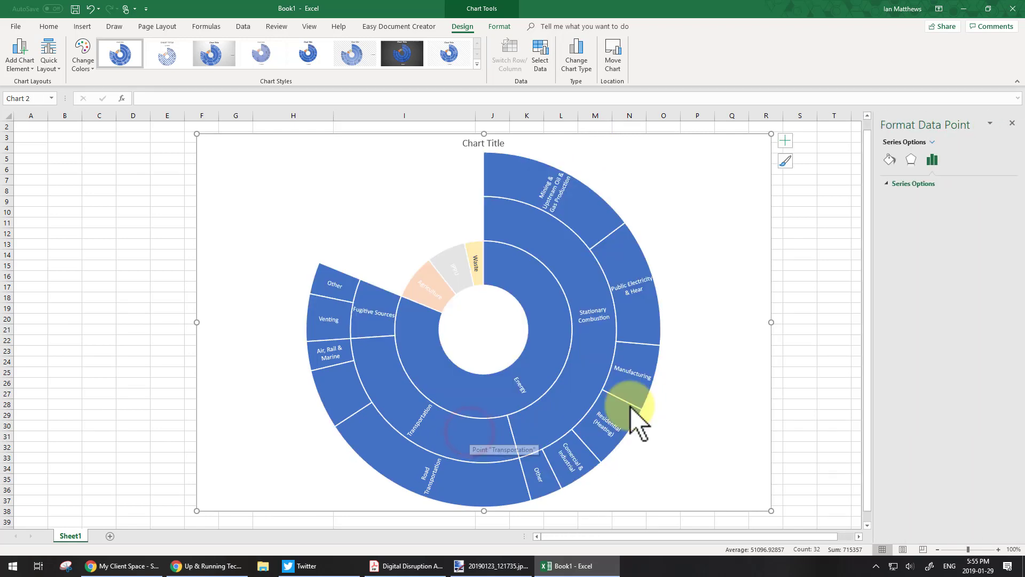
{"action": "left_click", "coordinate": [462, 442]}
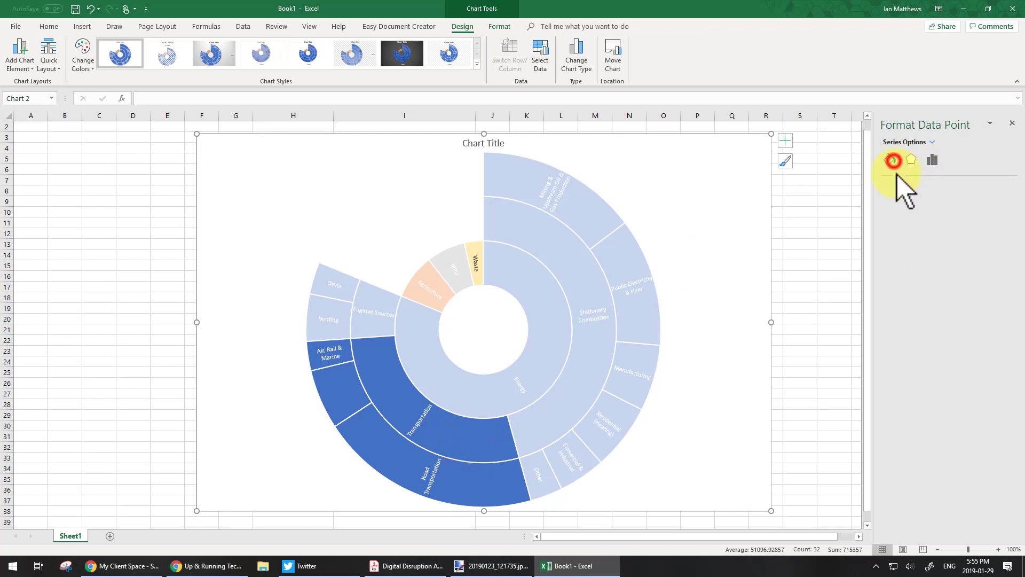
After trying the other fill types, give Transportation a Picture or texture fill and open Online pictures.
{"action": "left_click", "coordinate": [886, 182]}
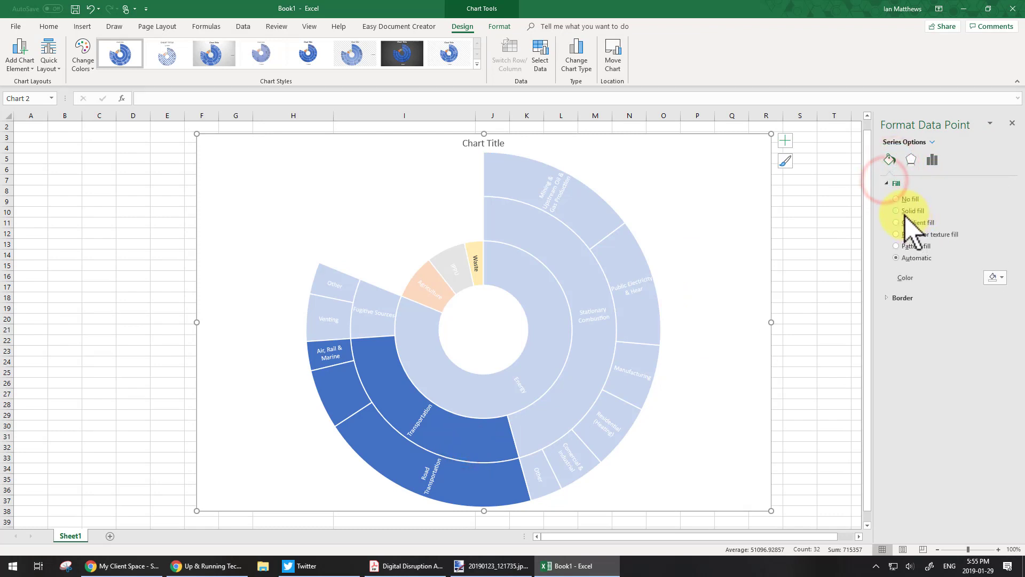
{"action": "left_click", "coordinate": [896, 199]}
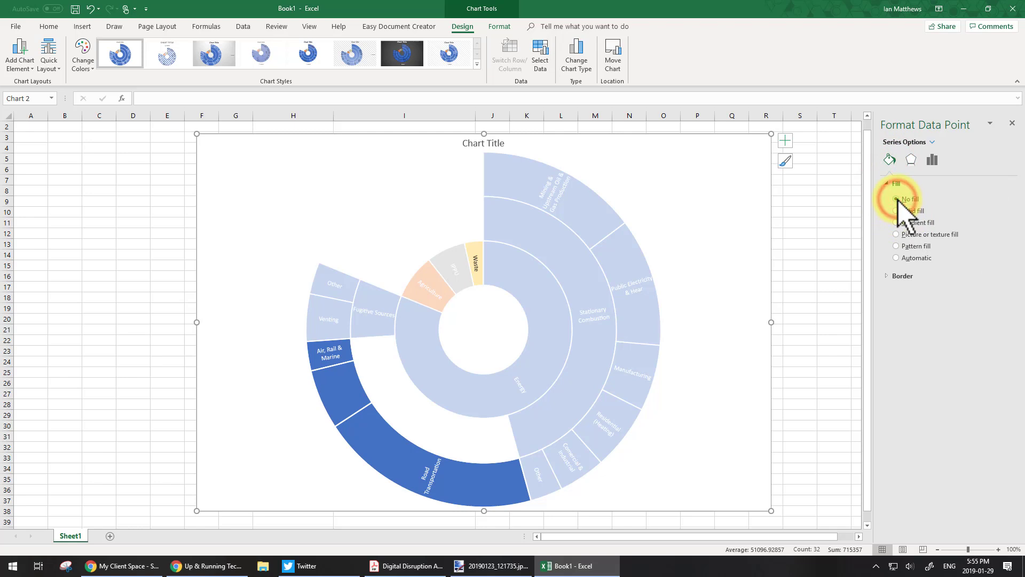
{"action": "left_click", "coordinate": [895, 211]}
{"action": "left_click", "coordinate": [897, 222]}
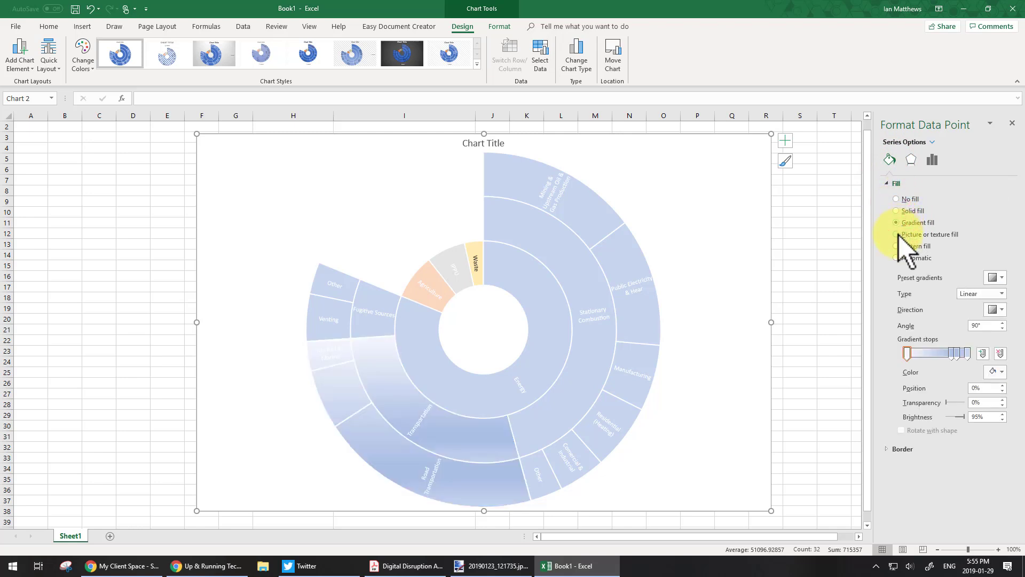
{"action": "left_click", "coordinate": [897, 234]}
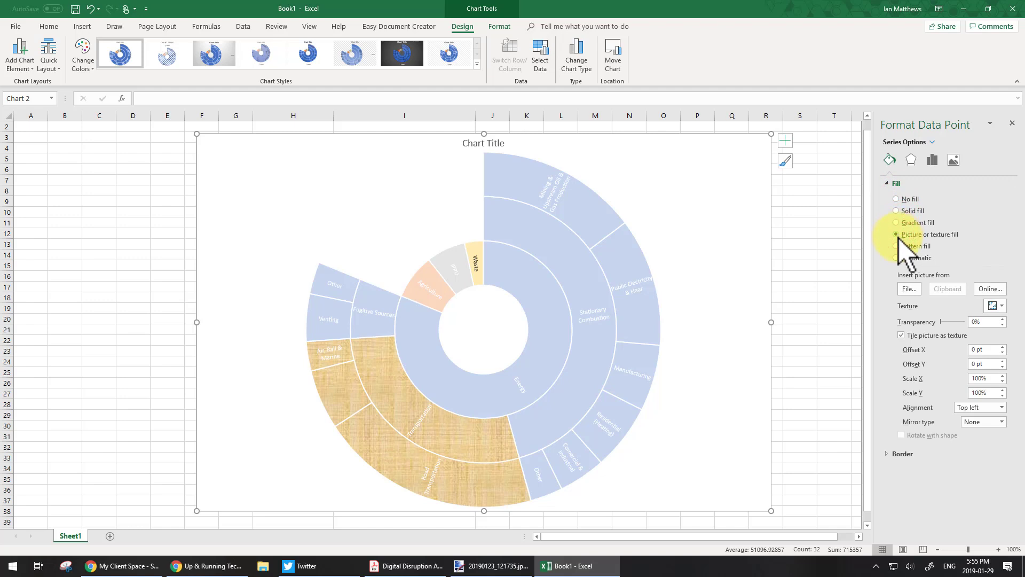
{"action": "left_click", "coordinate": [896, 246]}
{"action": "left_click", "coordinate": [896, 258]}
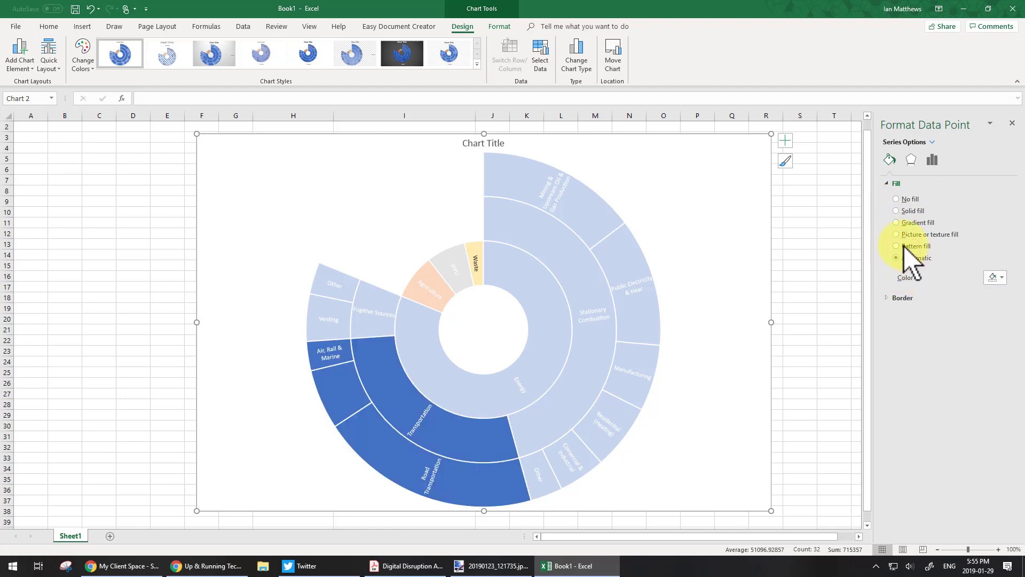
{"action": "left_click", "coordinate": [897, 234]}
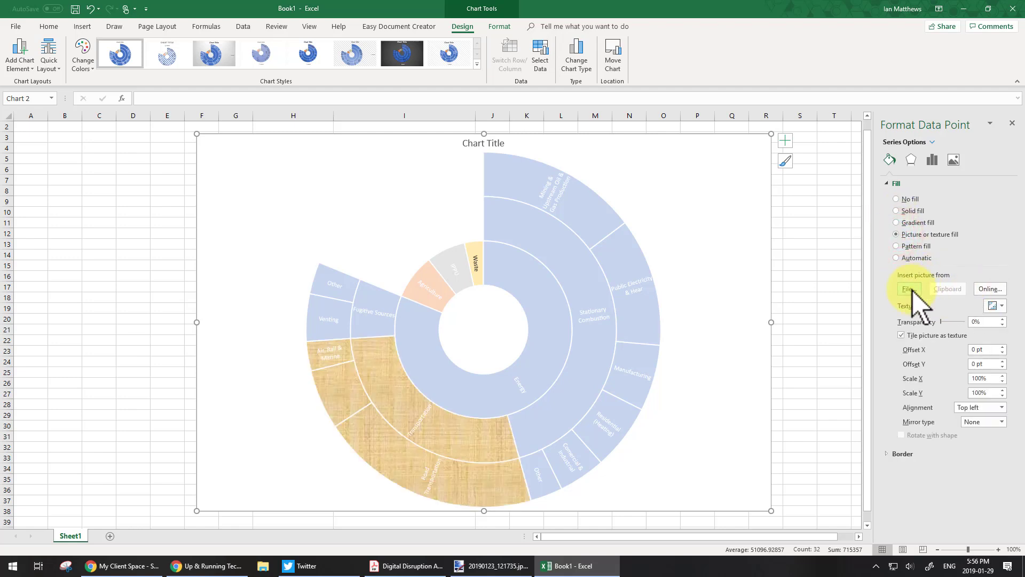
{"action": "left_click", "coordinate": [991, 289]}
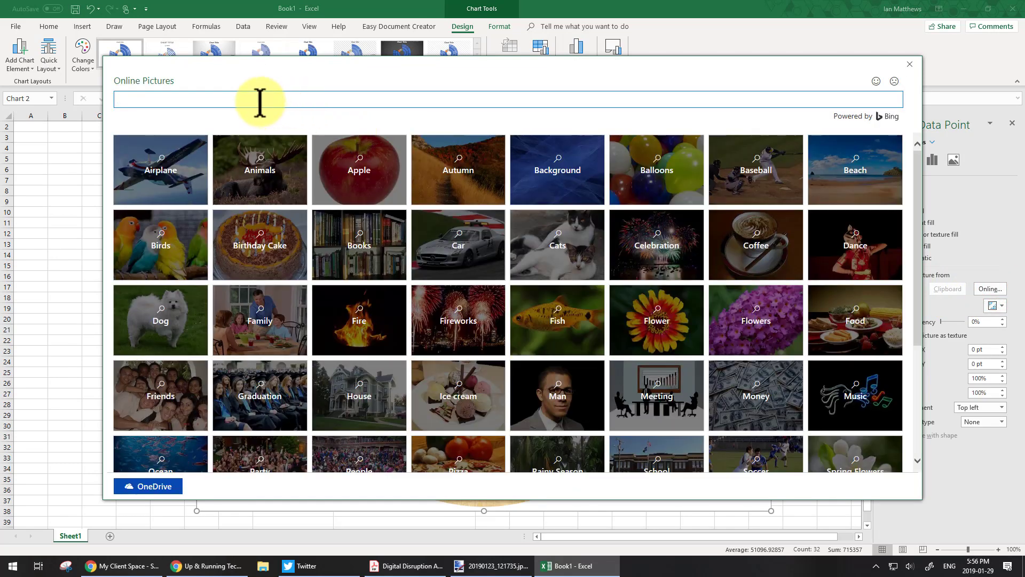
Search pictures for 'transportation', 'cars', then 'traffic', and insert the second traffic photo as the fill.
{"action": "type", "text": "transportation"}
{"action": "key", "text": "Return"}
{"action": "left_click_drag", "start_coordinate": [134, 99], "coordinate": [224, 99]}
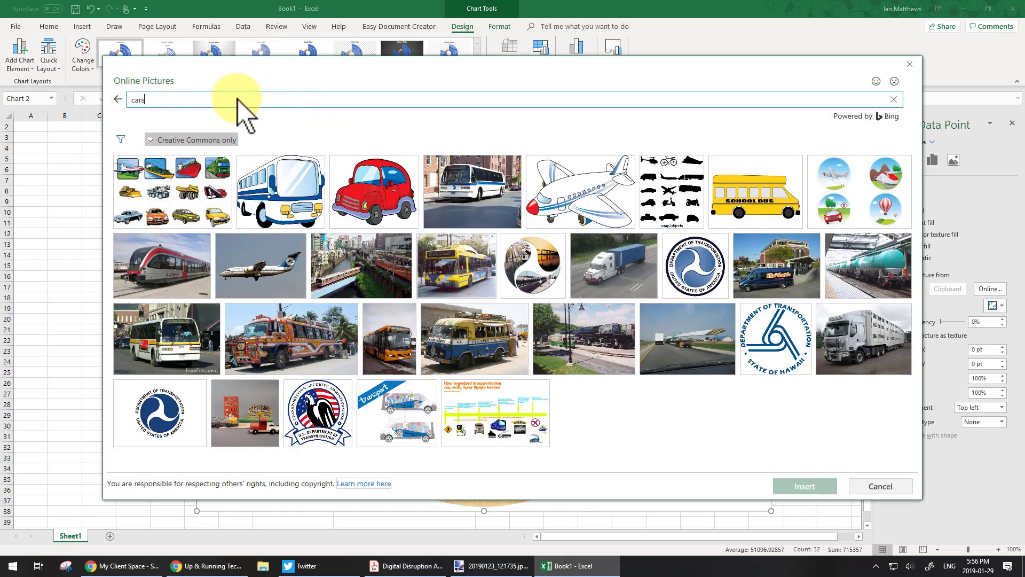
{"action": "type", "text": "cars"}
{"action": "key", "text": "Return"}
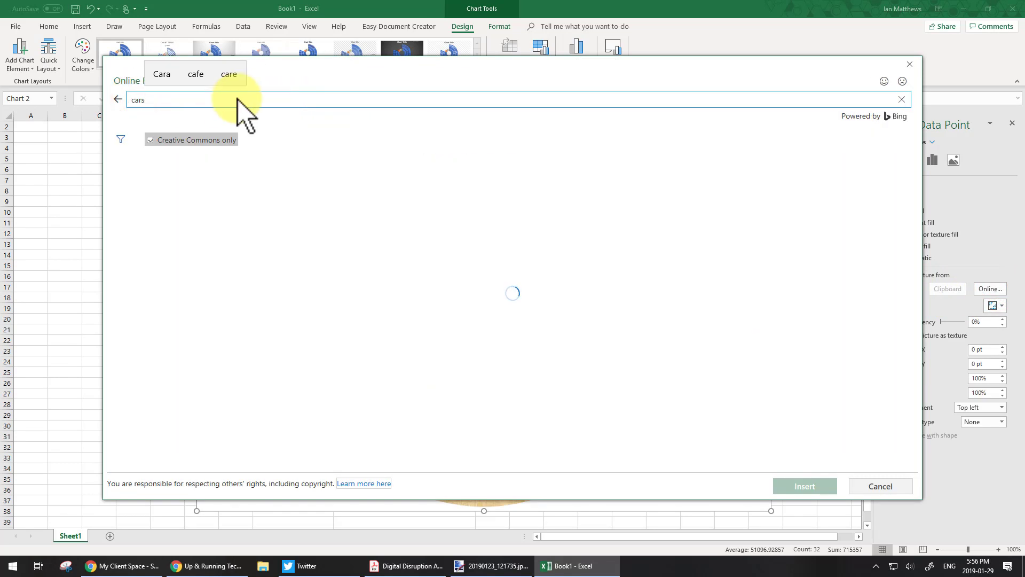
{"action": "double_click", "coordinate": [161, 98]}
{"action": "type", "text": "traffic"}
{"action": "key", "text": "Return"}
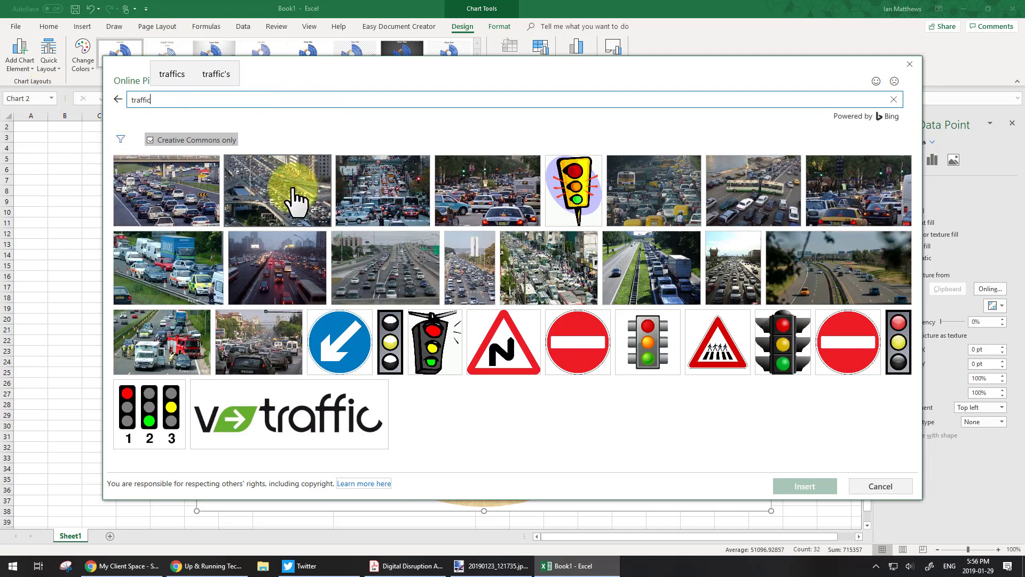
{"action": "left_click", "coordinate": [293, 196]}
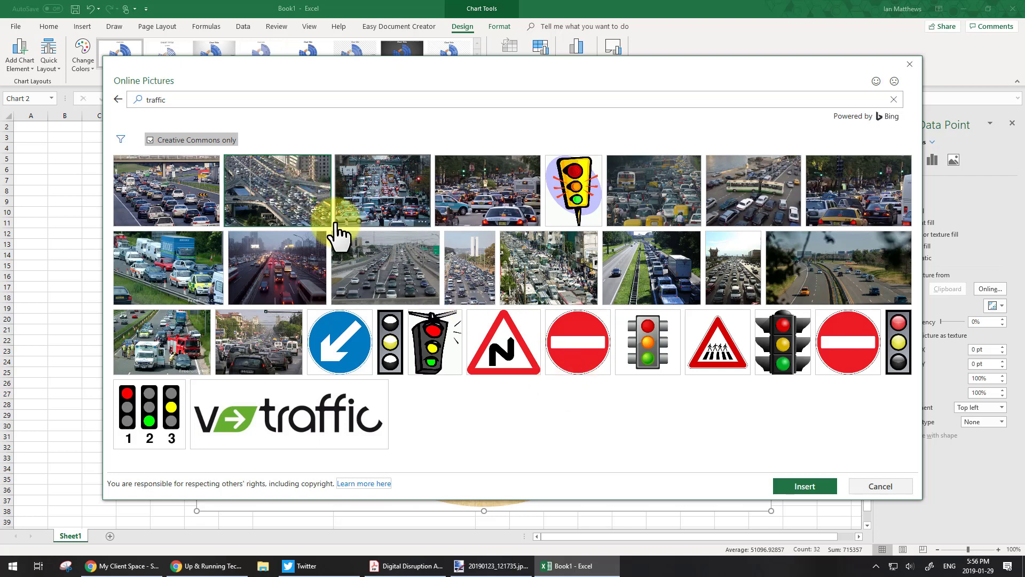
{"action": "double_click", "coordinate": [296, 195]}
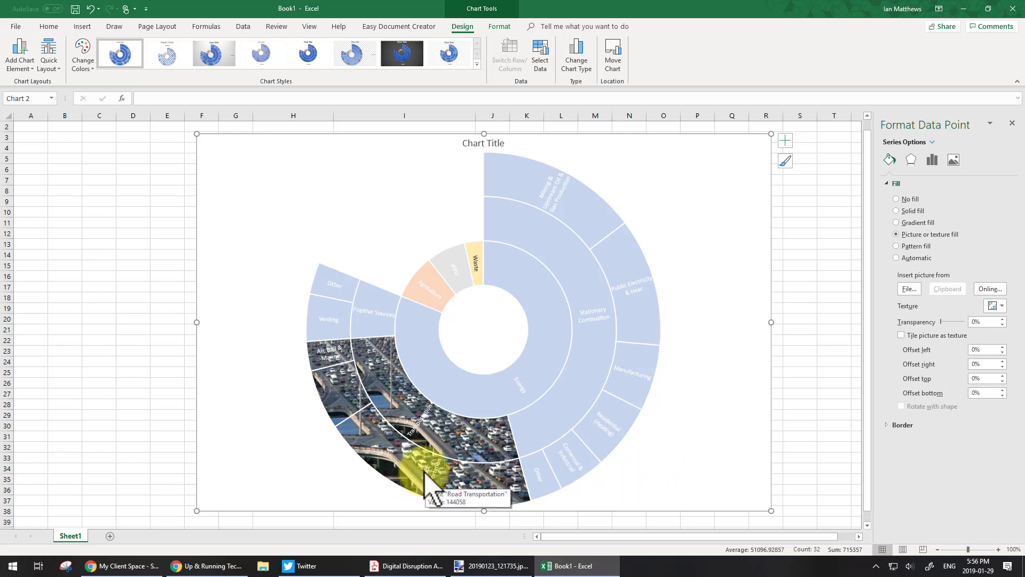
Check the Off-Road Transportation & Pipeline segment, then widen the chart from its bottom-right handle.
{"action": "left_click", "coordinate": [345, 396]}
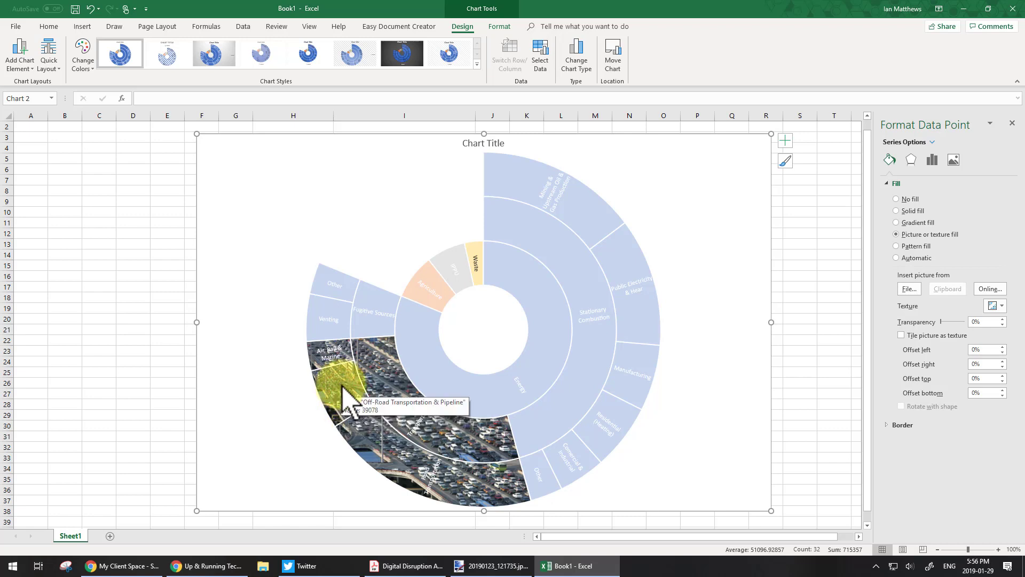
{"action": "left_click", "coordinate": [345, 396]}
{"action": "left_click", "coordinate": [350, 392]}
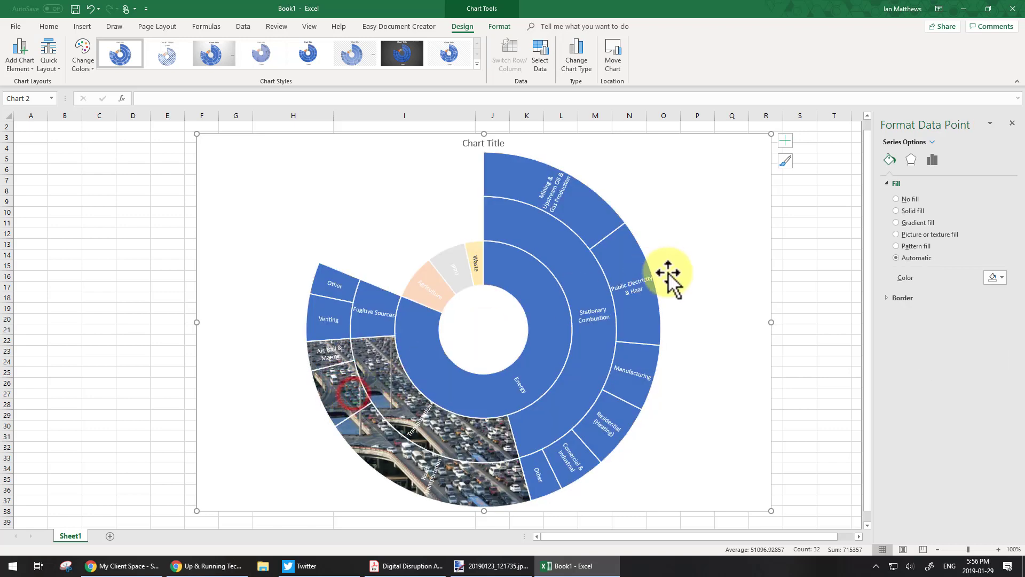
{"action": "left_click_drag", "start_coordinate": [772, 512], "coordinate": [837, 476]}
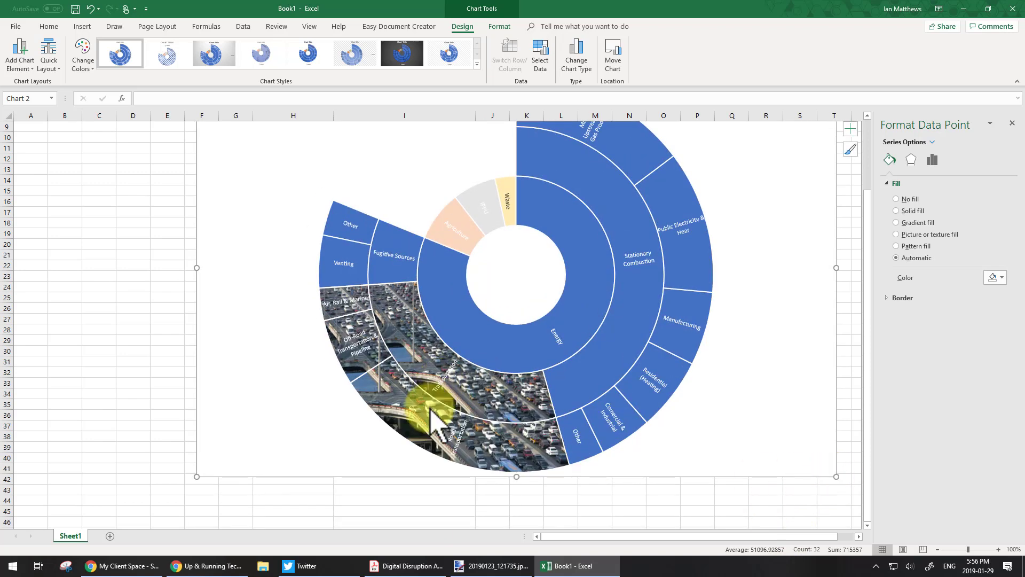
Make every sunburst data label bold at 11 pt, after briefly trying 14 pt.
{"action": "left_click", "coordinate": [359, 346]}
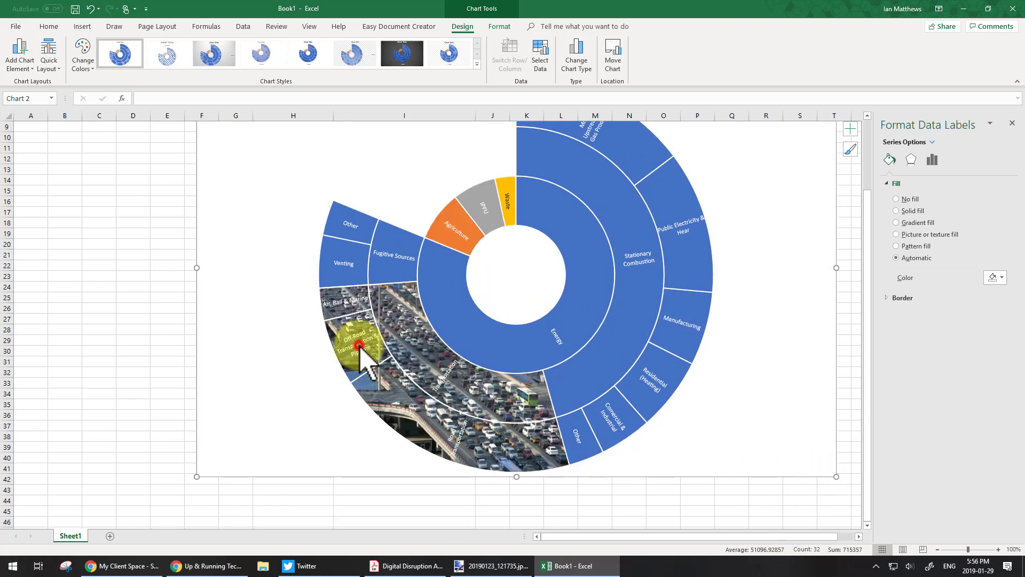
{"action": "left_click", "coordinate": [285, 397]}
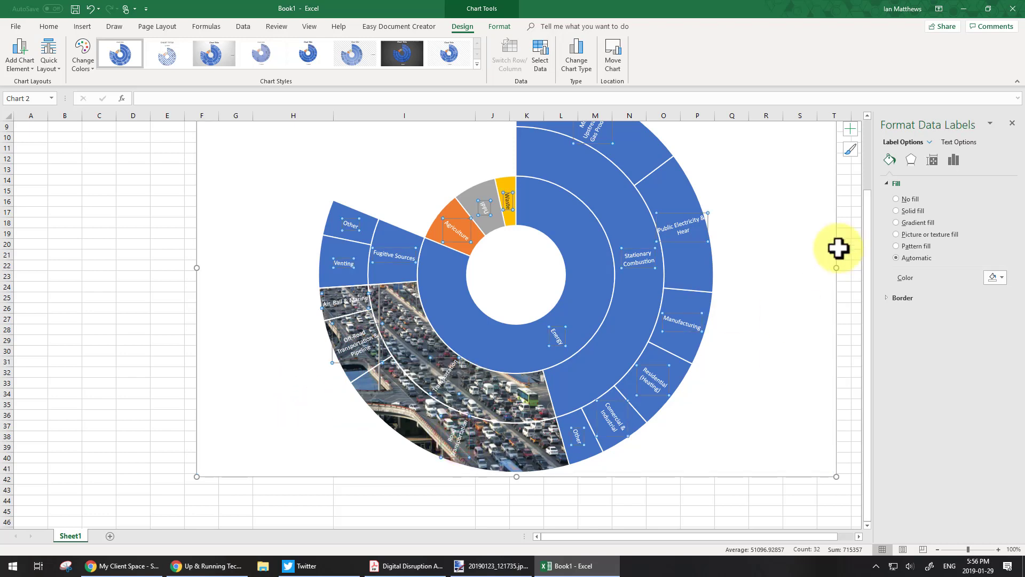
{"action": "left_click", "coordinate": [52, 27]}
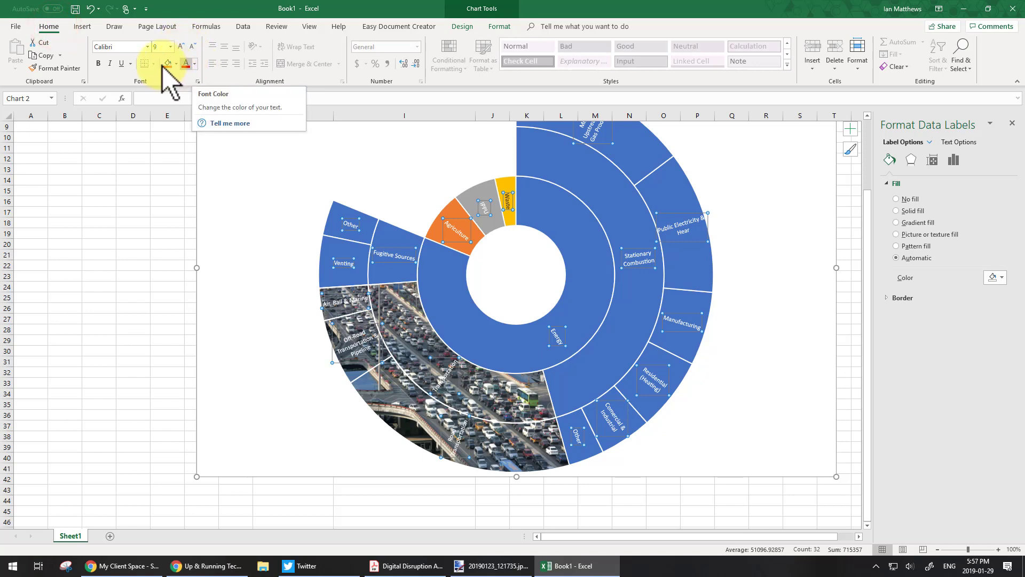
{"action": "left_click", "coordinate": [170, 46]}
{"action": "left_click", "coordinate": [159, 120]}
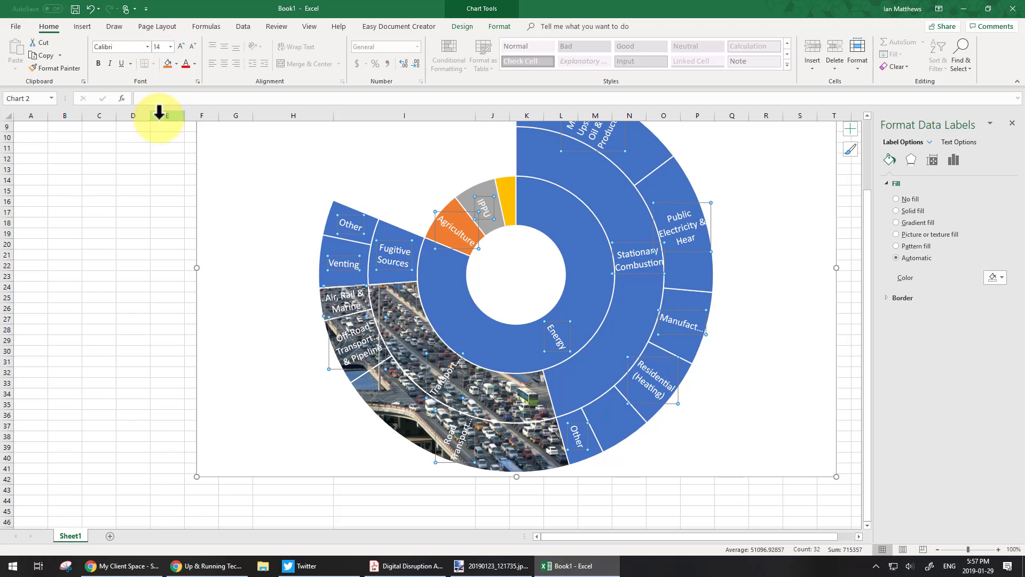
{"action": "left_click", "coordinate": [99, 64]}
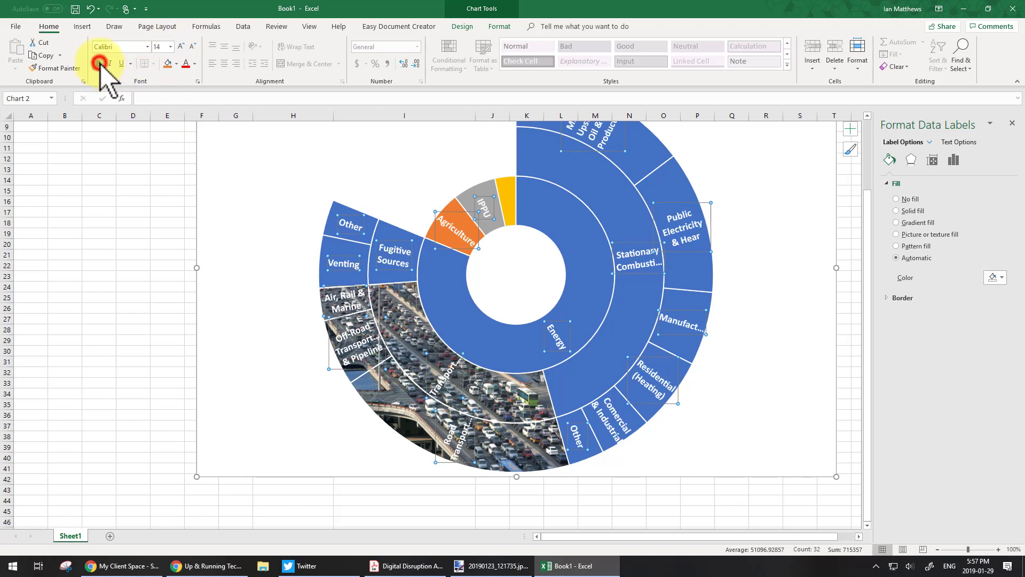
{"action": "left_click", "coordinate": [171, 46]}
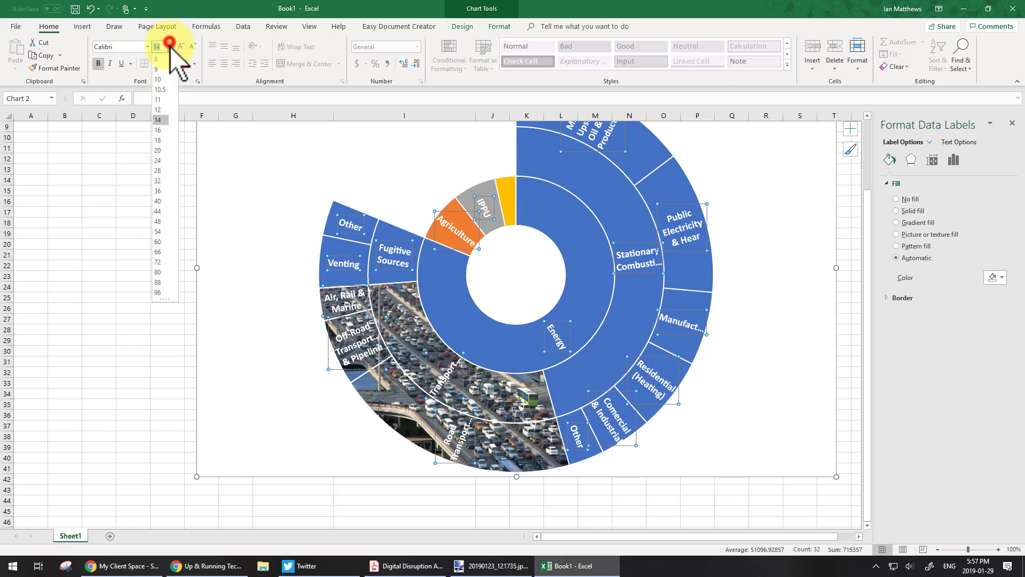
{"action": "left_click", "coordinate": [160, 99]}
{"action": "left_click", "coordinate": [138, 235]}
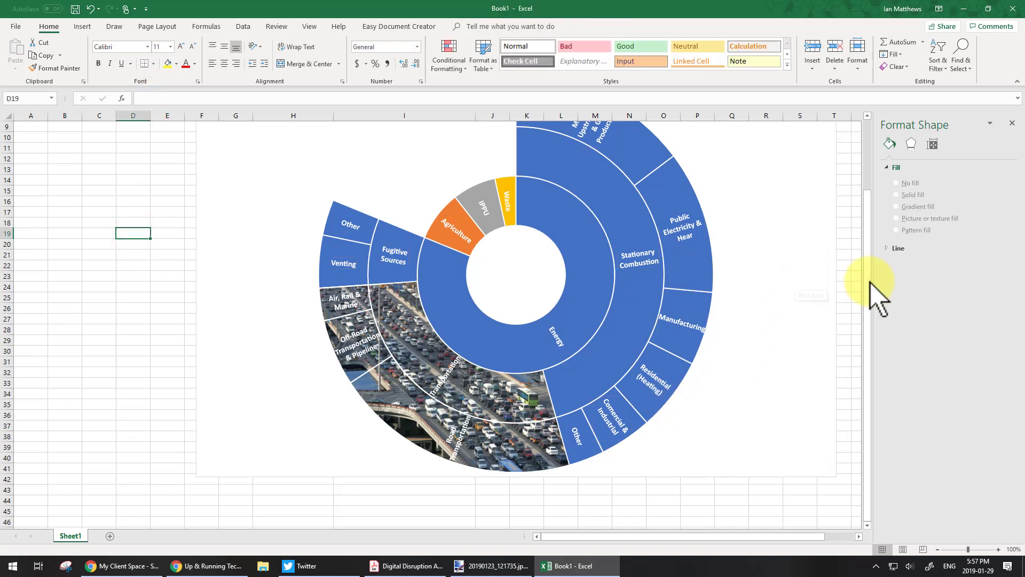
Narrow the plot area from its right edge and move the chart left and up.
{"action": "left_click_drag", "start_coordinate": [868, 280], "coordinate": [870, 218]}
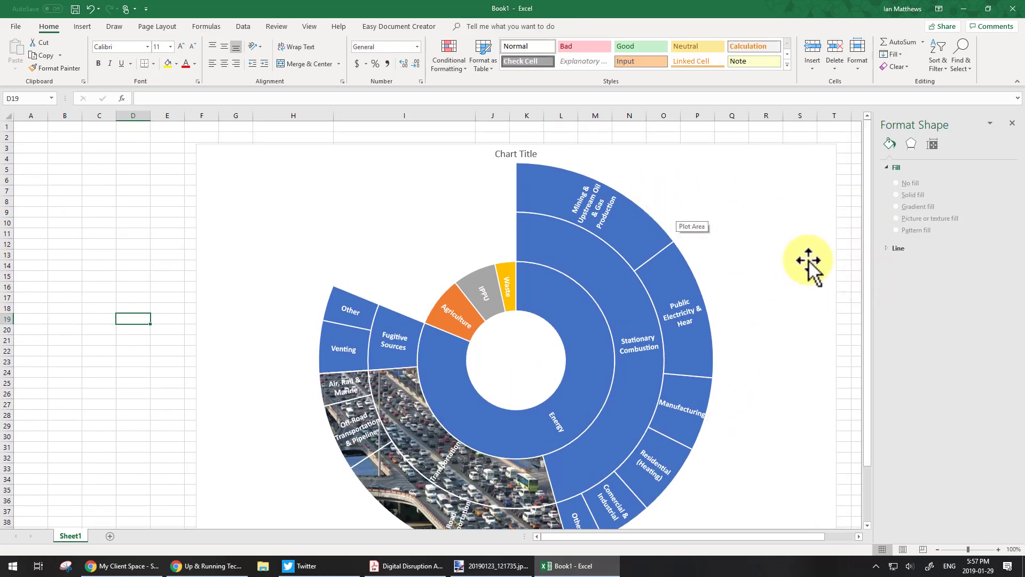
{"action": "left_click", "coordinate": [813, 261]}
{"action": "left_click_drag", "start_coordinate": [837, 353], "coordinate": [743, 353]}
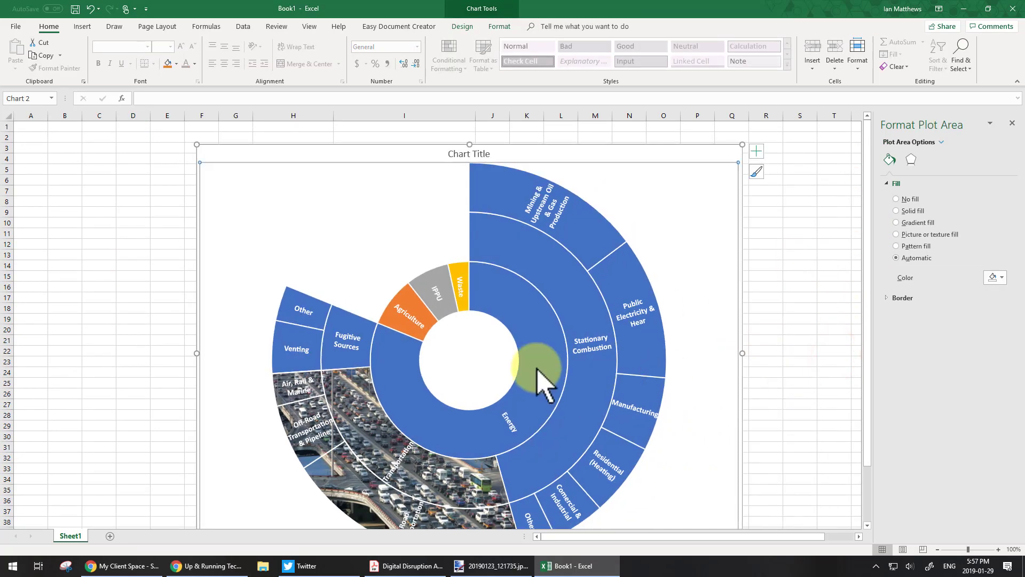
{"action": "left_click", "coordinate": [469, 345]}
{"action": "left_click_drag", "start_coordinate": [470, 344], "coordinate": [404, 336]}
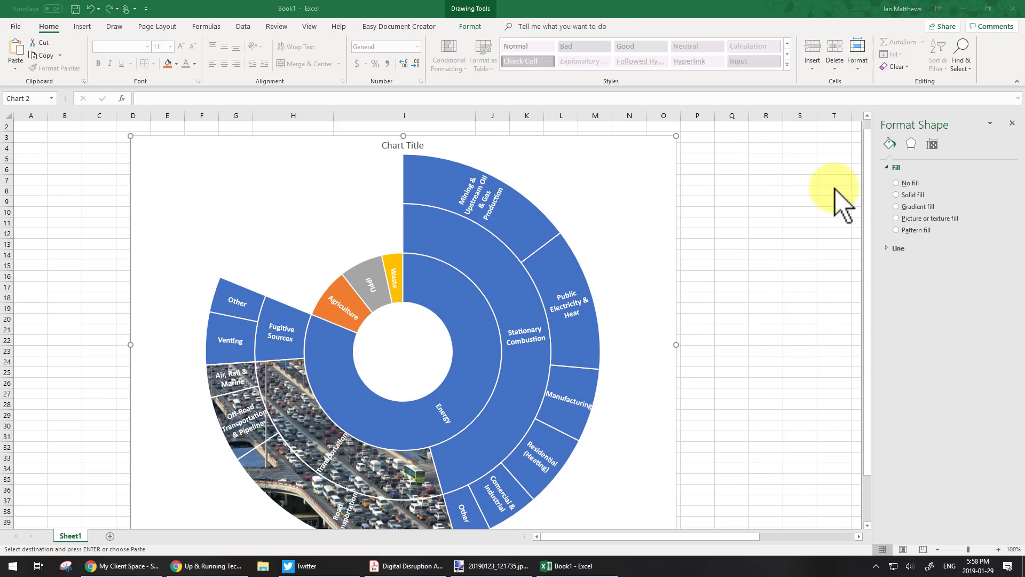
Draw a text box inside the sunburst's centre hole and consult the reference photo for the total.
{"action": "left_click", "coordinate": [81, 26]}
{"action": "left_click", "coordinate": [817, 51]}
{"action": "left_click_drag", "start_coordinate": [376, 322], "coordinate": [435, 378]}
{"action": "left_click", "coordinate": [473, 567]}
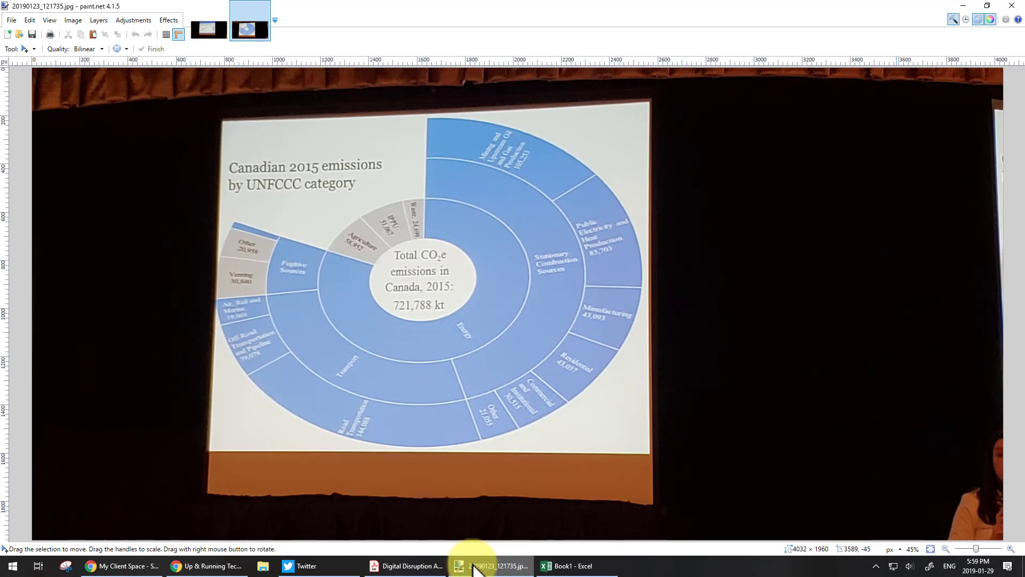
{"action": "left_click", "coordinate": [474, 567]}
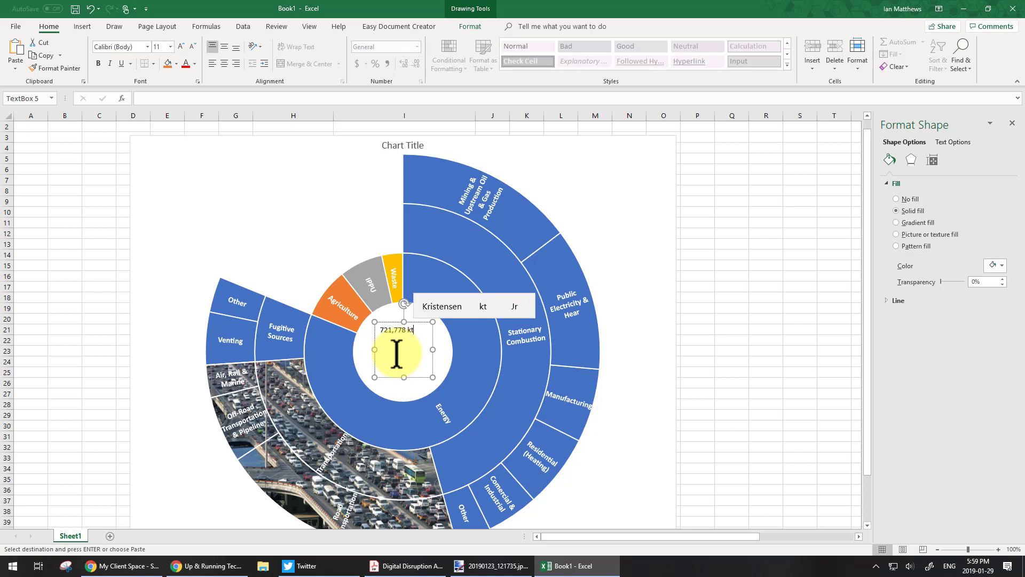
Centre and bold the 721,778 kt text and give its box a white fill.
{"action": "left_click_drag", "start_coordinate": [381, 330], "coordinate": [417, 331]}
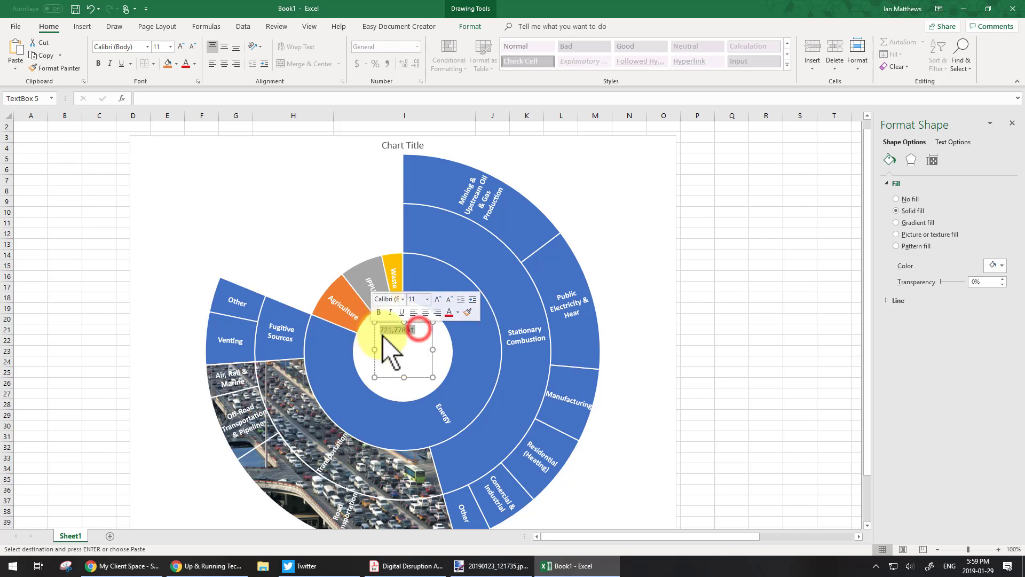
{"action": "left_click", "coordinate": [224, 64]}
{"action": "left_click", "coordinate": [98, 63]}
{"action": "left_click", "coordinate": [176, 63]}
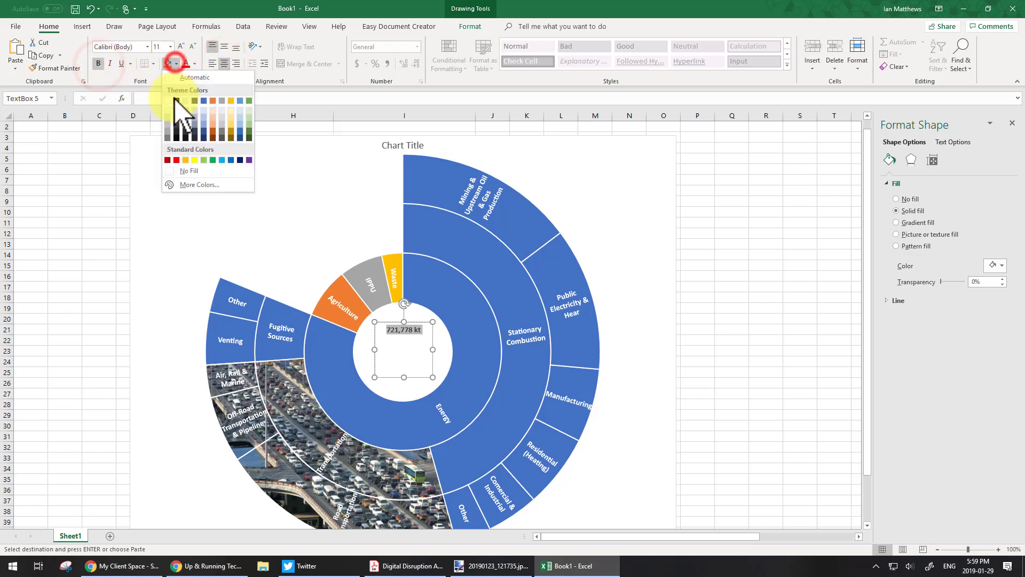
{"action": "left_click", "coordinate": [200, 130]}
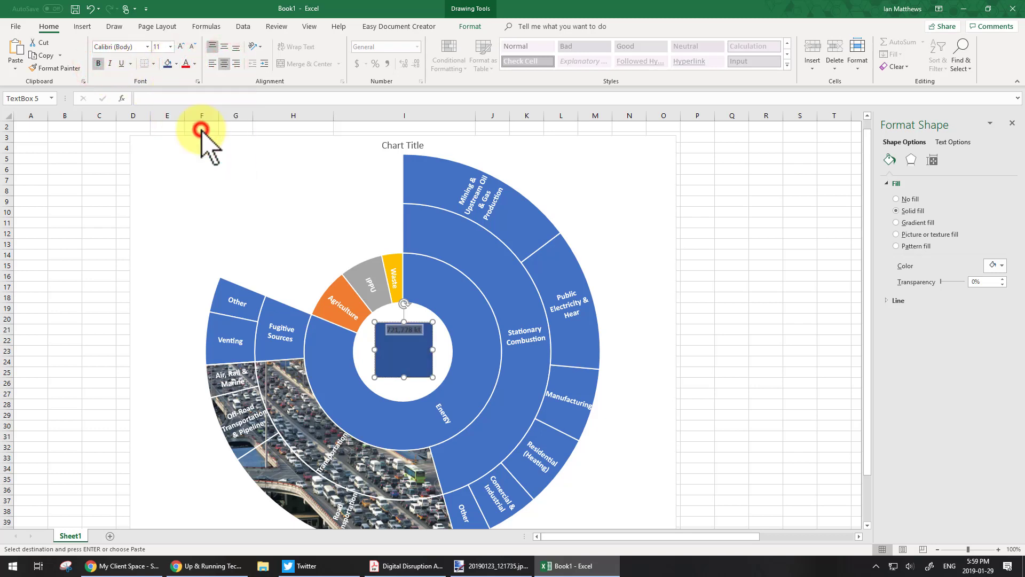
{"action": "left_click", "coordinate": [177, 66]}
{"action": "left_click", "coordinate": [179, 84]}
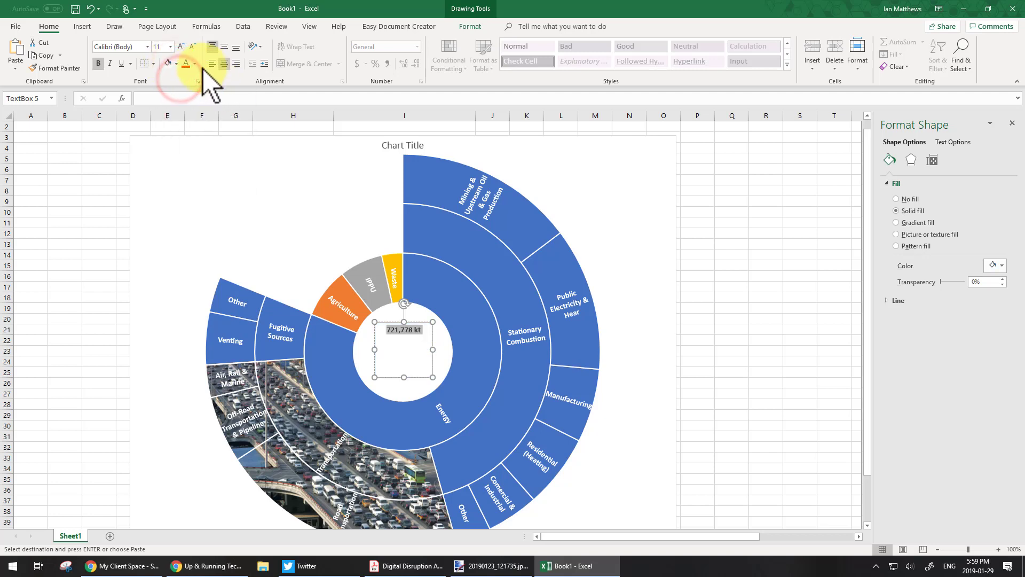
Colour the 721,778 kt text with a theme colour and set it to 14 pt.
{"action": "left_click", "coordinate": [194, 63]}
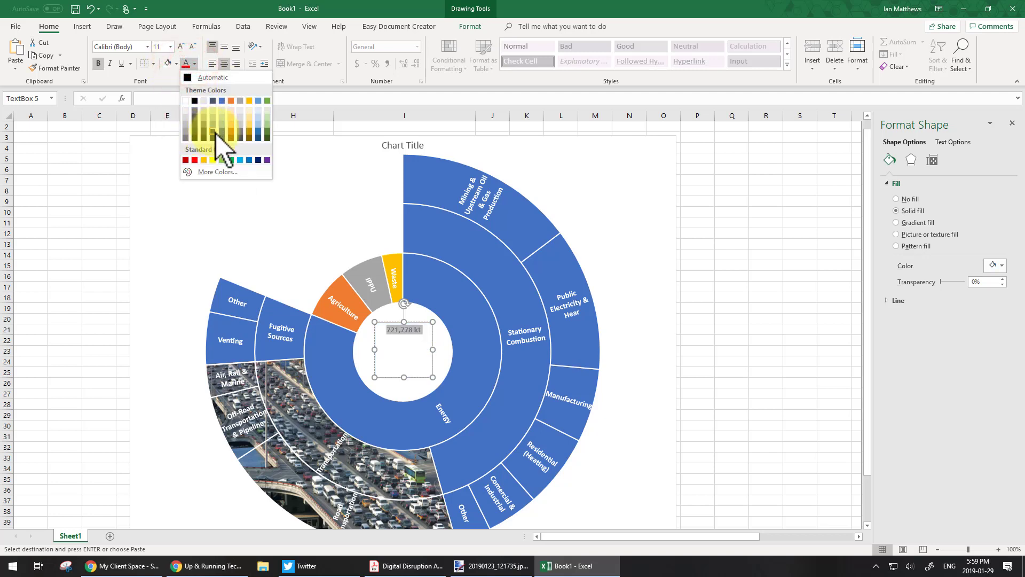
{"action": "left_click", "coordinate": [216, 132]}
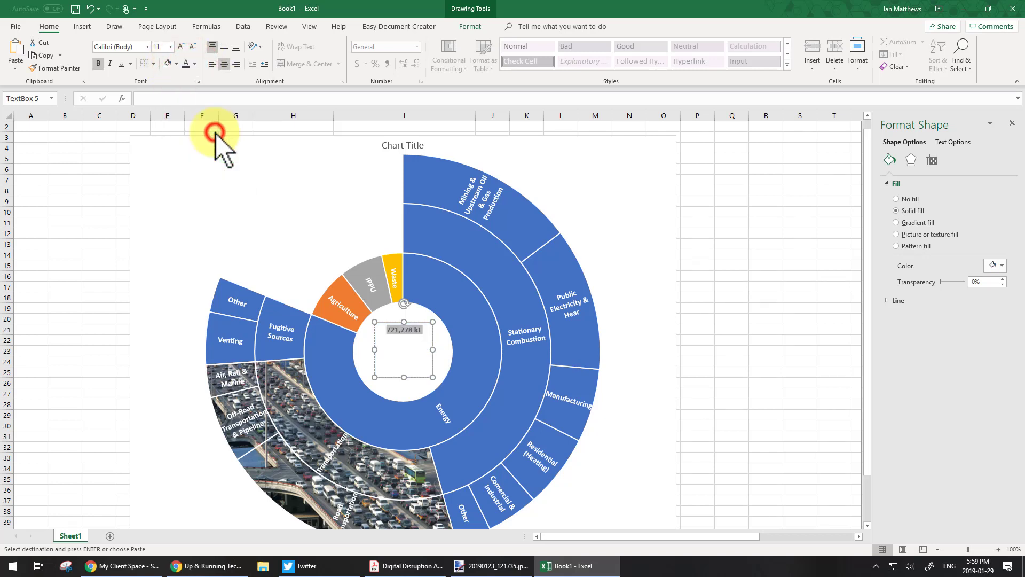
{"action": "left_click", "coordinate": [170, 47]}
{"action": "left_click", "coordinate": [160, 142]}
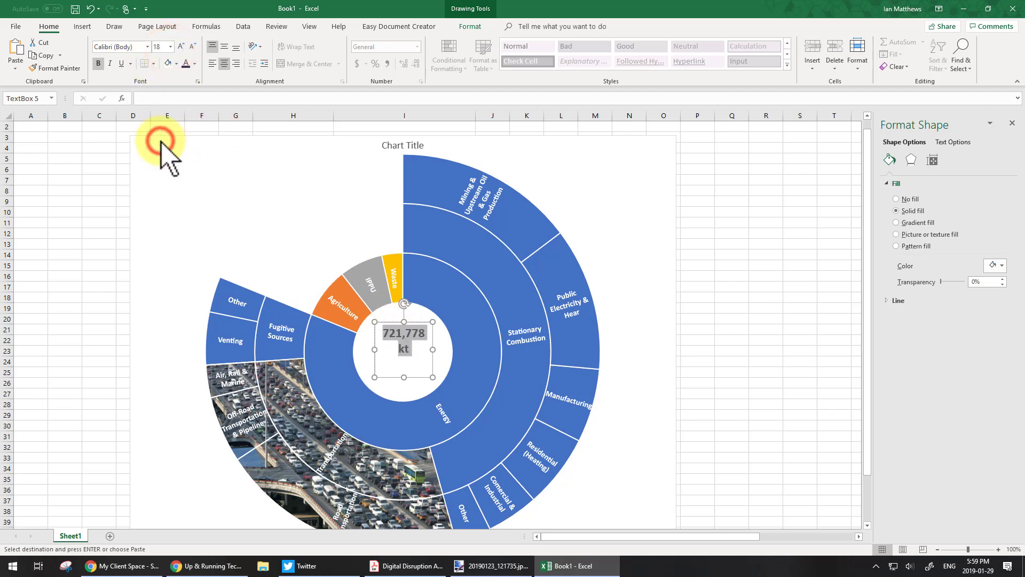
{"action": "left_click", "coordinate": [171, 47]}
{"action": "left_click", "coordinate": [159, 119]}
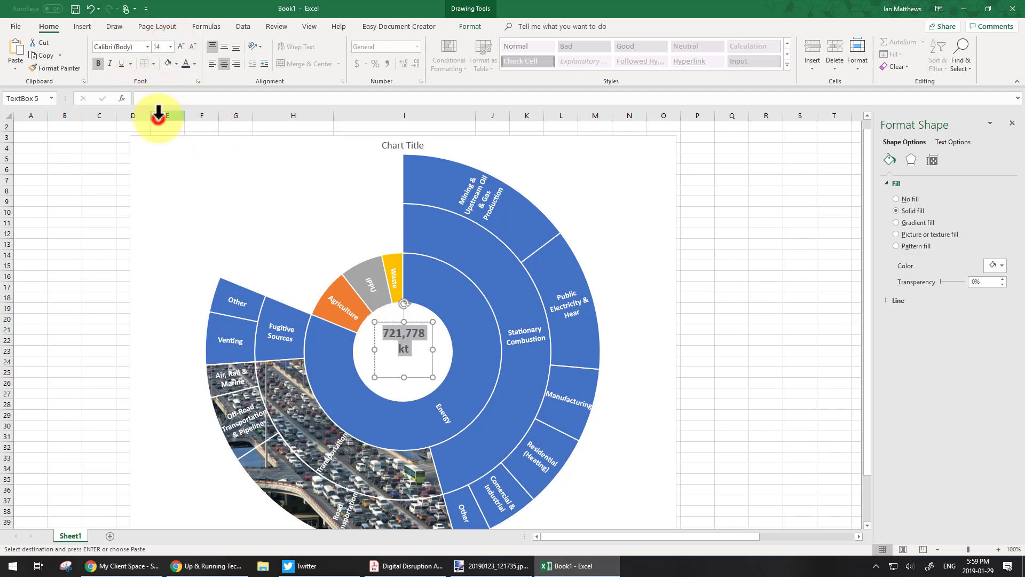
{"action": "left_click", "coordinate": [402, 154]}
Paste 'Total Canadian Carbon Emissions from 2015' as the chart title and set it to 24 pt.
{"action": "left_click", "coordinate": [412, 143]}
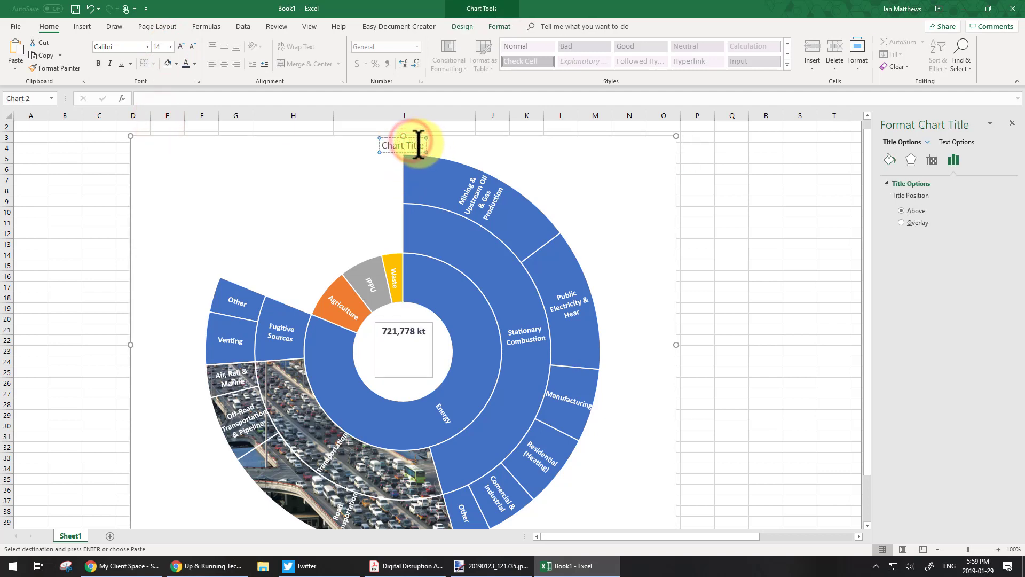
{"action": "triple_click", "coordinate": [422, 143]}
{"action": "type", "text": "Total Canadian Carbon Emissions from 2015"}
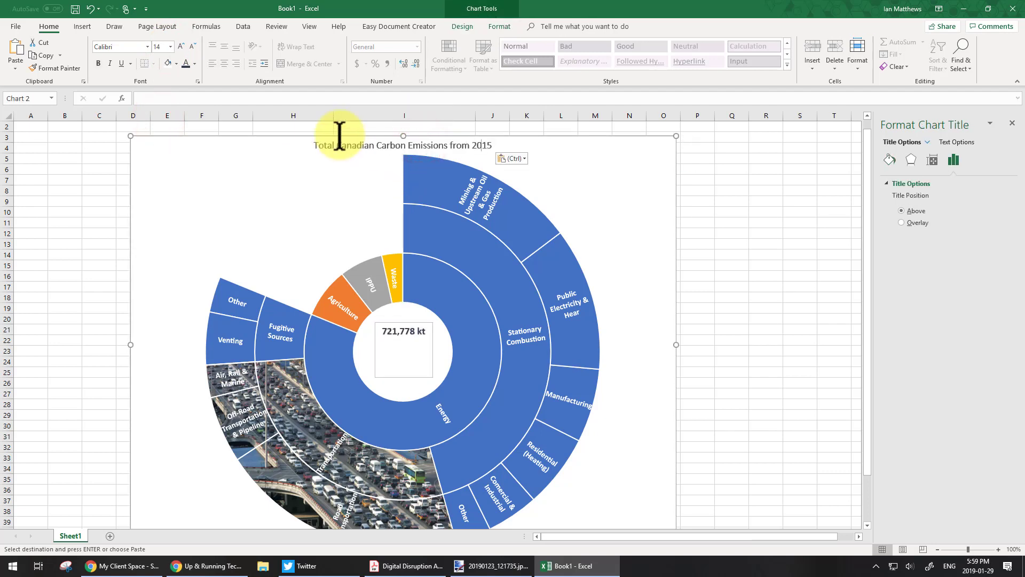
{"action": "left_click", "coordinate": [699, 160]}
{"action": "left_click", "coordinate": [482, 142]}
{"action": "left_click", "coordinate": [541, 151]}
{"action": "left_click", "coordinate": [486, 144]}
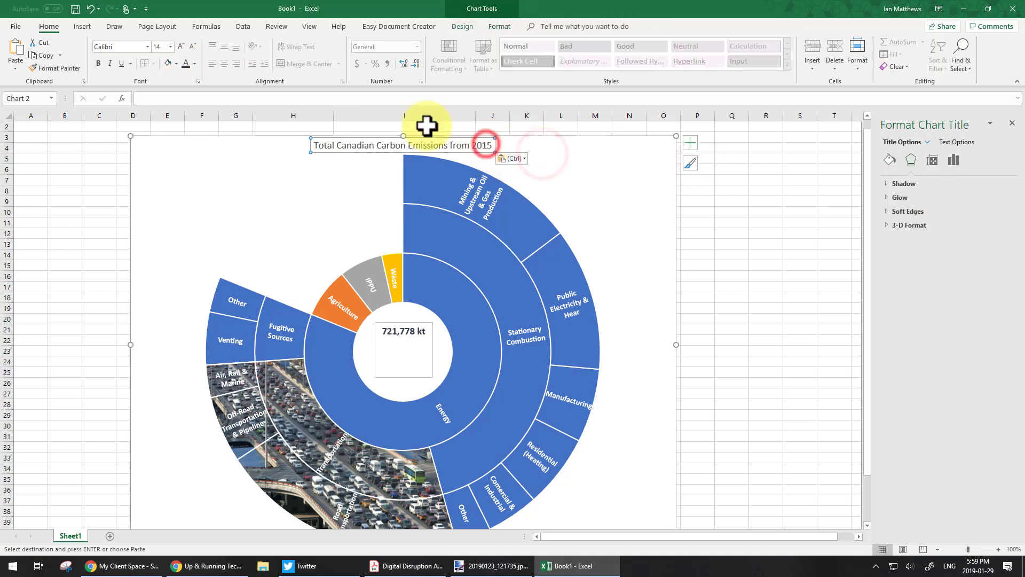
{"action": "left_click", "coordinate": [170, 47]}
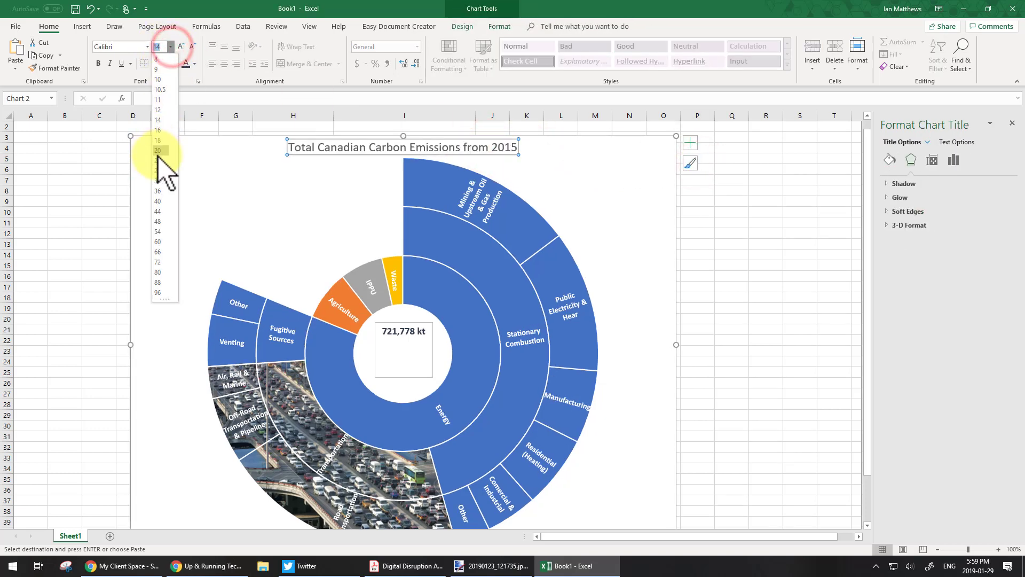
{"action": "left_click", "coordinate": [158, 159]}
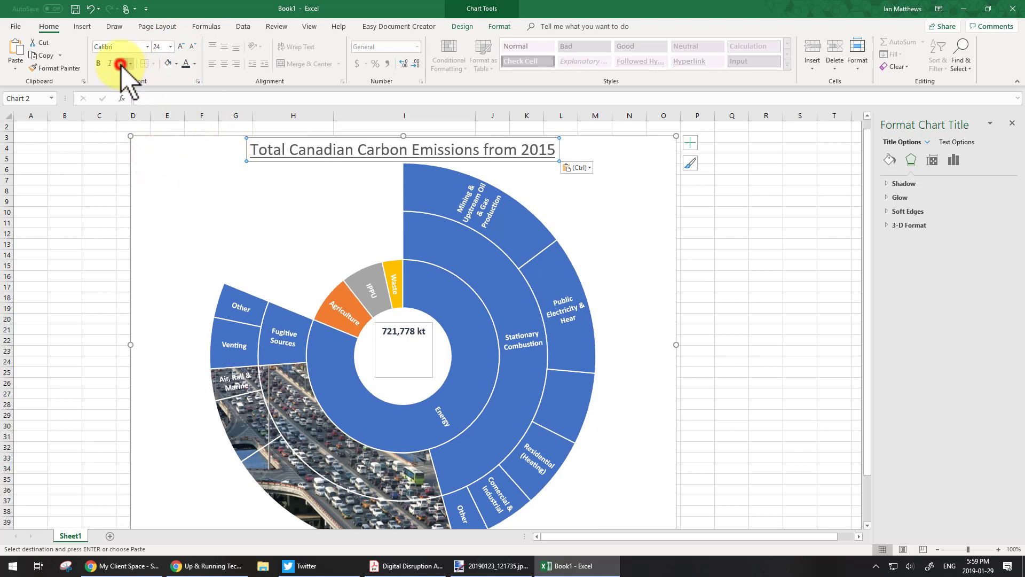
{"action": "left_click", "coordinate": [723, 231]}
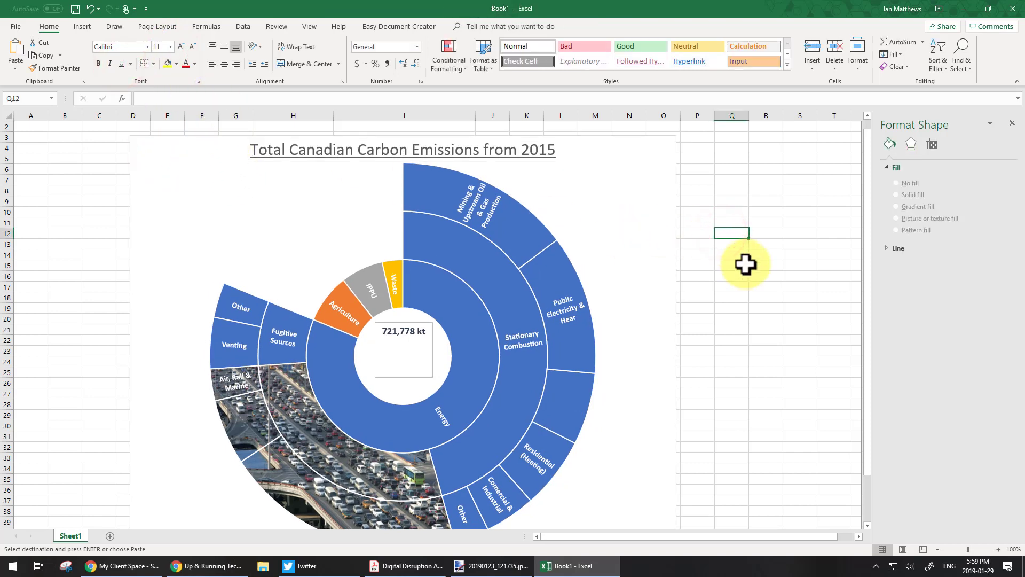
Apply a preset drop shadow to the sunburst data series.
{"action": "left_click", "coordinate": [887, 184]}
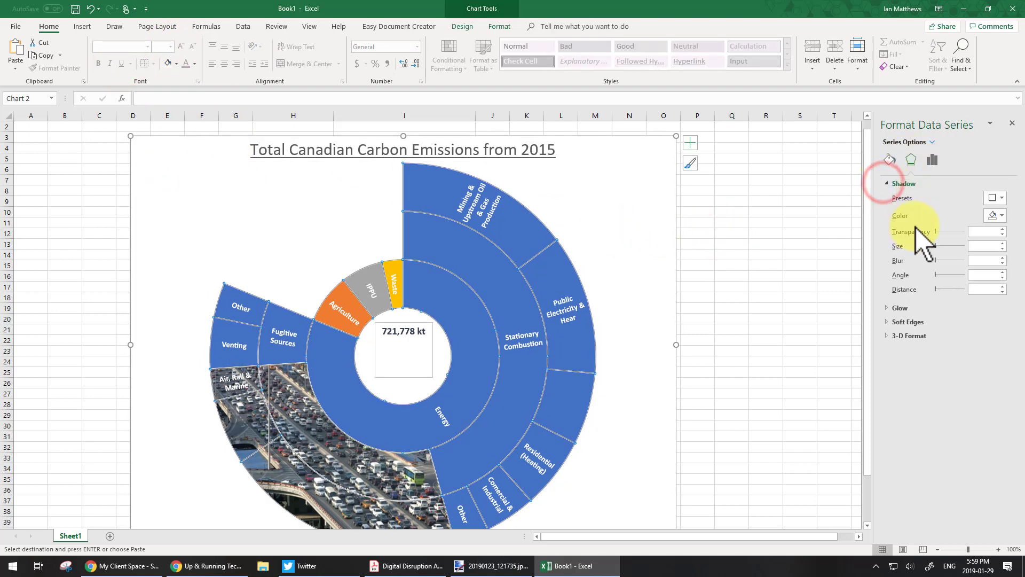
{"action": "left_click", "coordinate": [936, 231]}
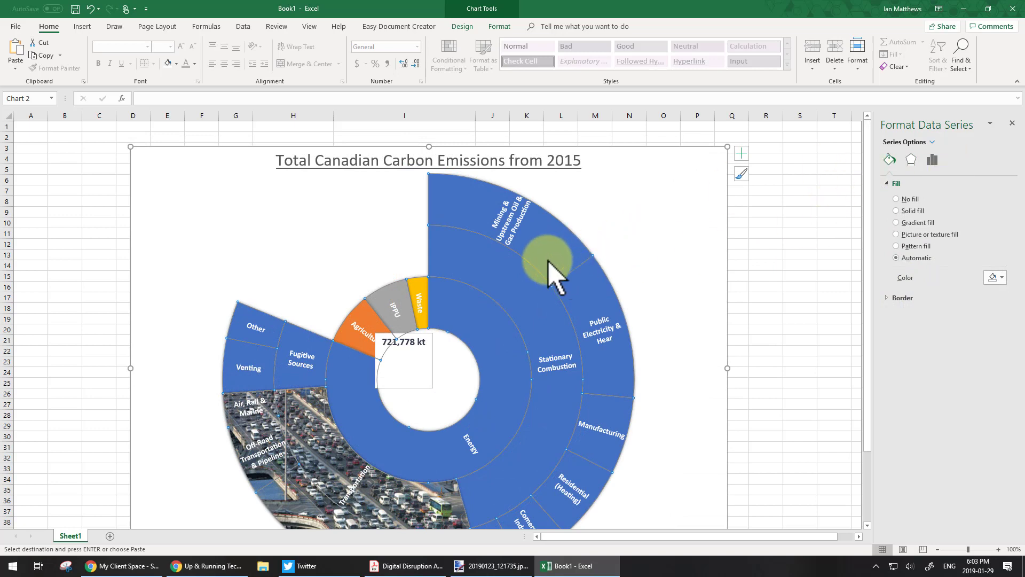
{"action": "left_click", "coordinate": [933, 141]}
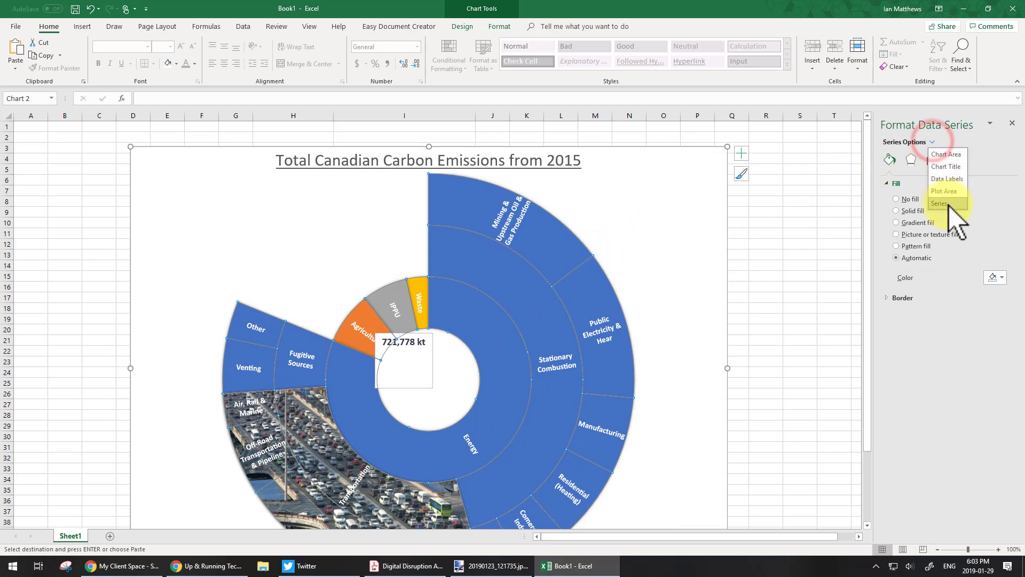
{"action": "left_click", "coordinate": [888, 297]}
Outline every sunburst segment with a solid border 2 pt wide.
{"action": "left_click", "coordinate": [888, 298]}
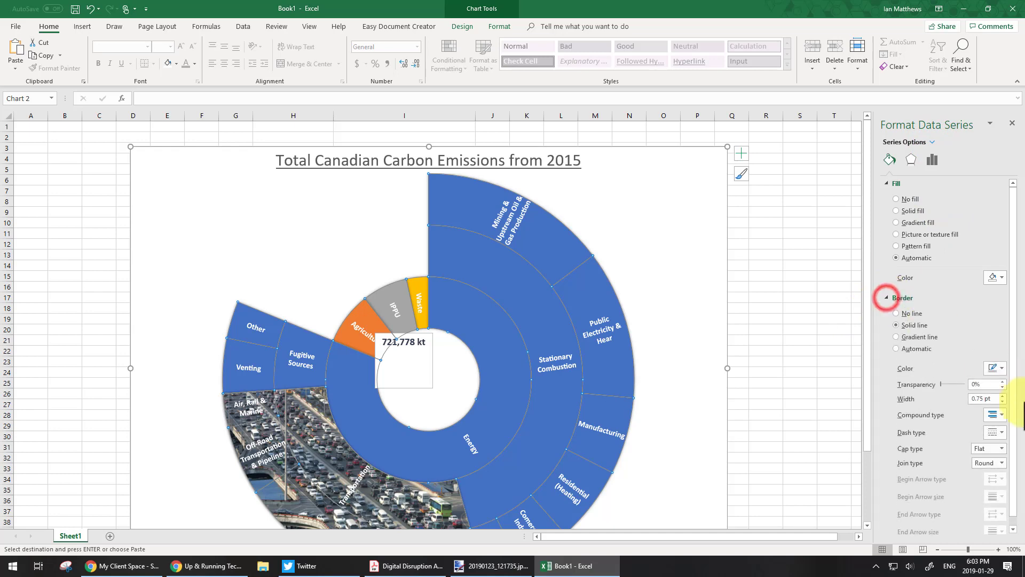
{"action": "left_click", "coordinate": [991, 398]}
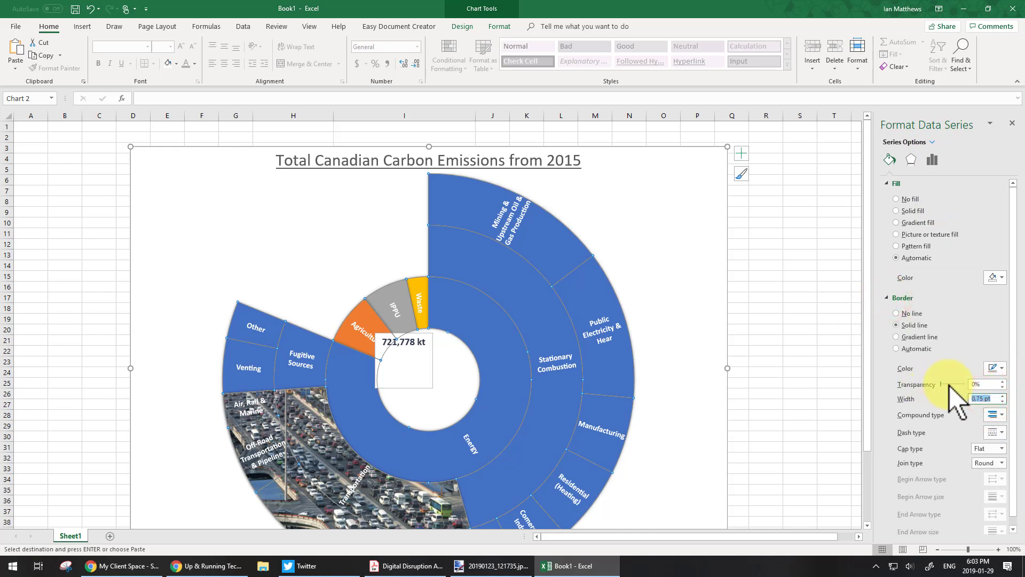
{"action": "type", "text": "5"}
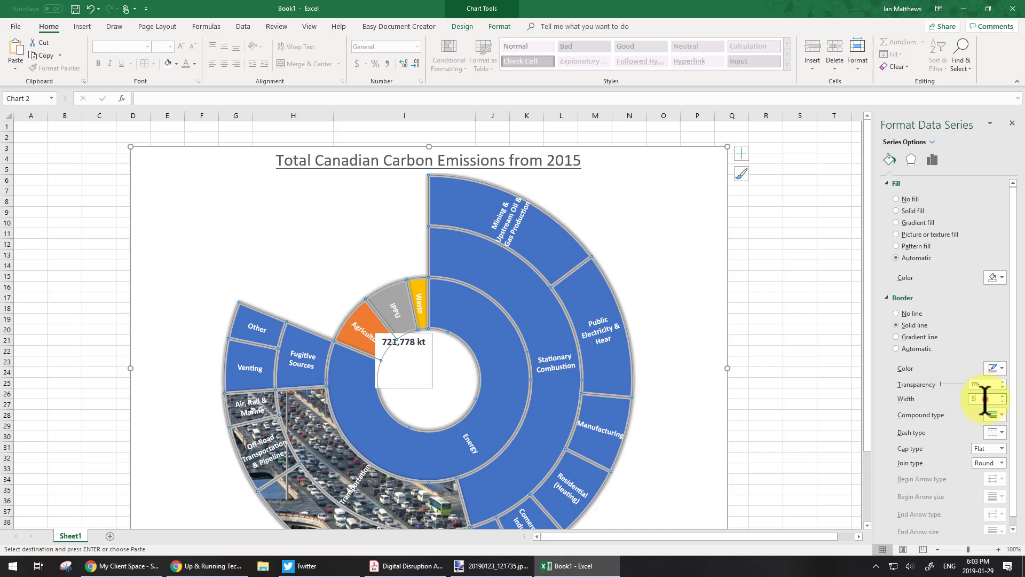
{"action": "type", "text": "10"}
{"action": "key", "text": "Return"}
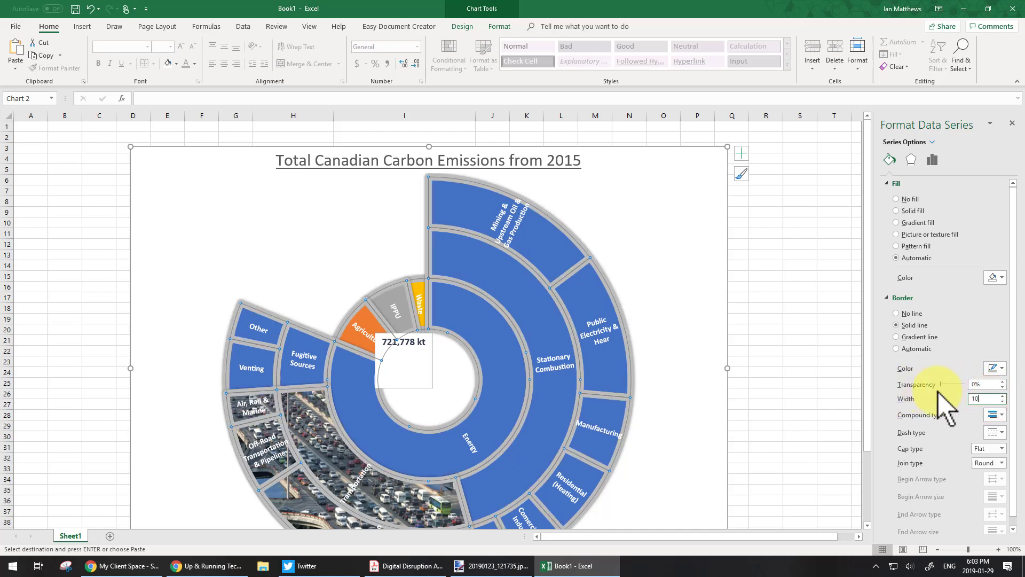
{"action": "left_click", "coordinate": [990, 398]}
{"action": "type", "text": "2"}
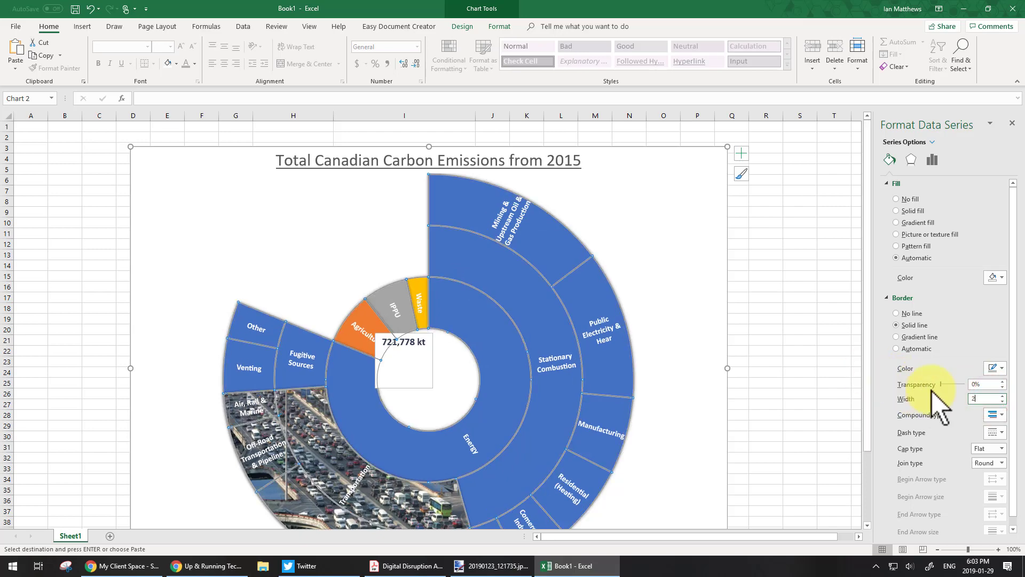
{"action": "left_click", "coordinate": [800, 340]}
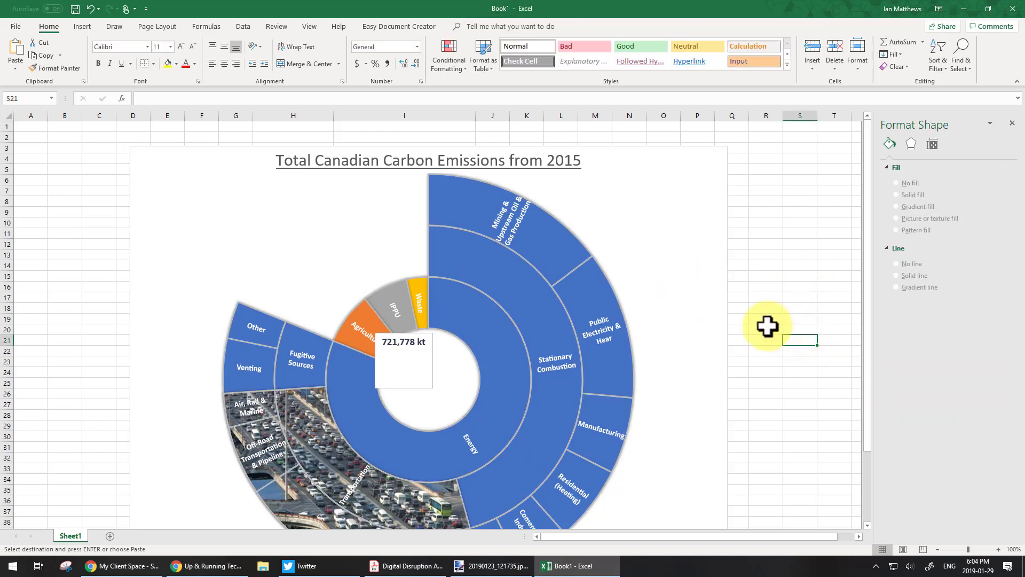
Drag the 721,778 kt text box into the middle of the sunburst's hole.
{"action": "scroll", "coordinate": [769, 322], "scroll_direction": "down", "scroll_amount": 2}
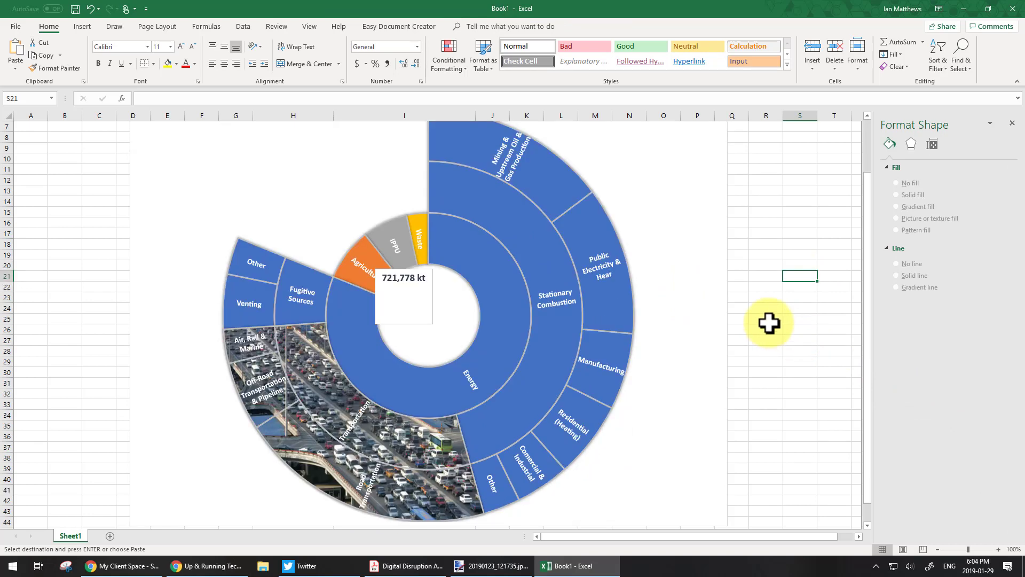
{"action": "left_click", "coordinate": [429, 304]}
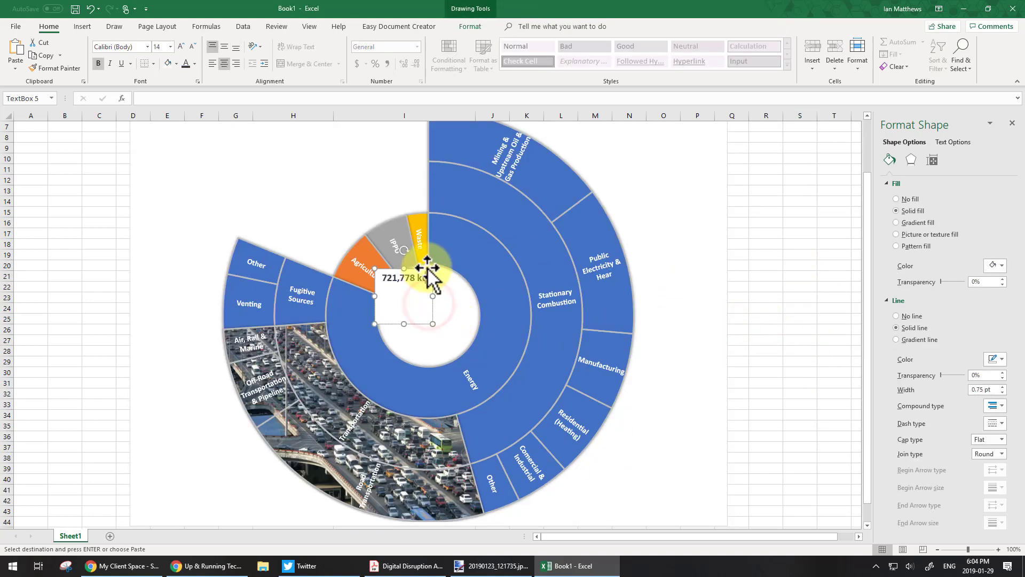
{"action": "left_click_drag", "start_coordinate": [428, 270], "coordinate": [458, 281]}
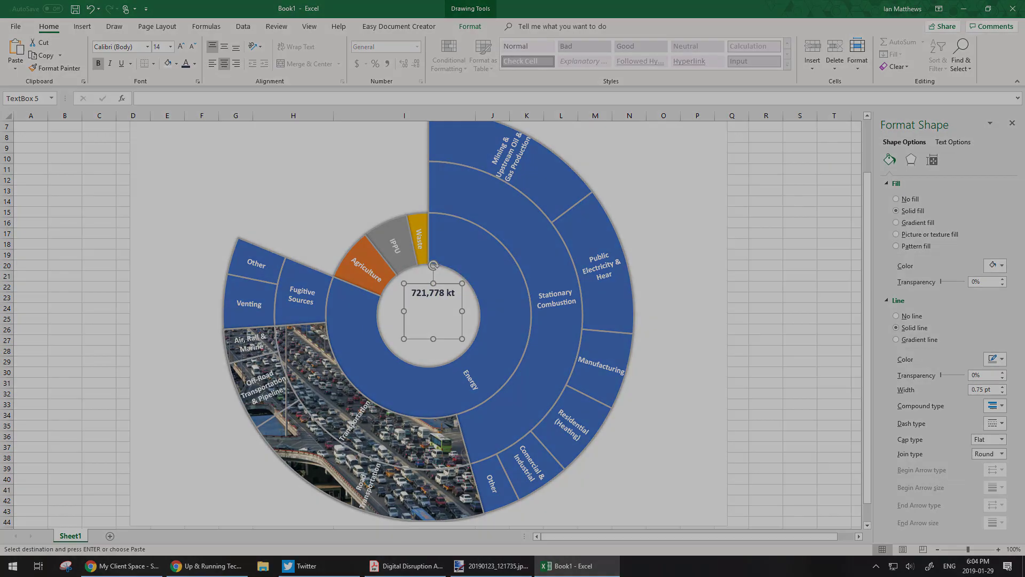